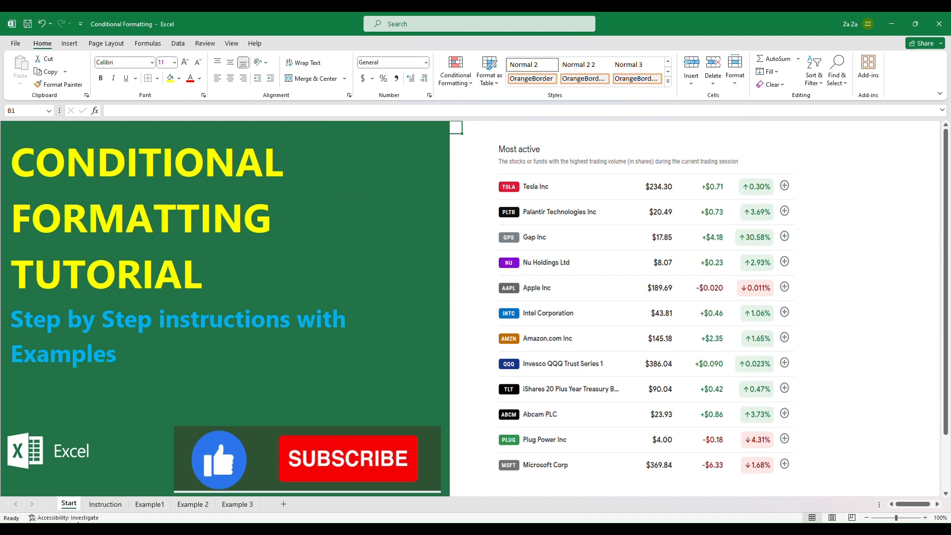
# Step: Review the guide on the Instruction sheet and the Highlight Cells Rules options available on the Example1 sheet
pyautogui.click(106, 504)
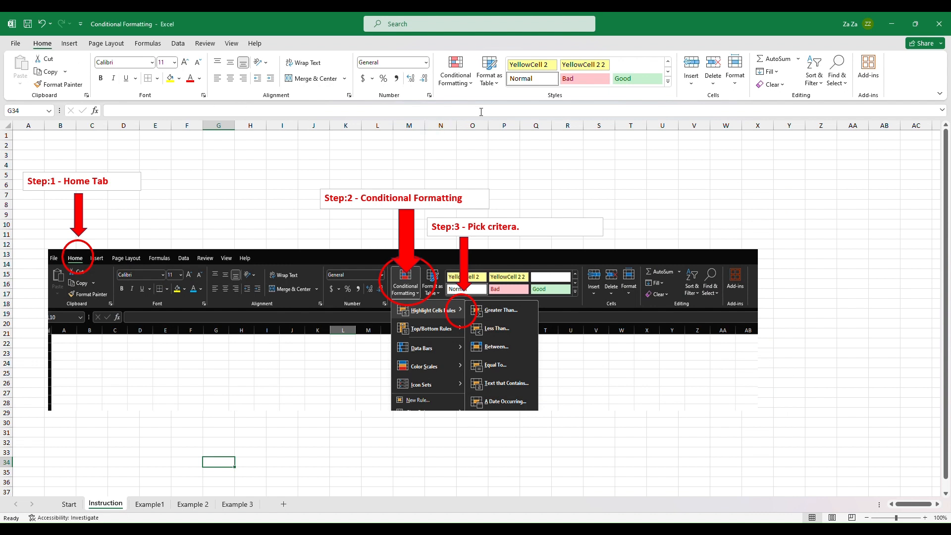
pyautogui.click(471, 87)
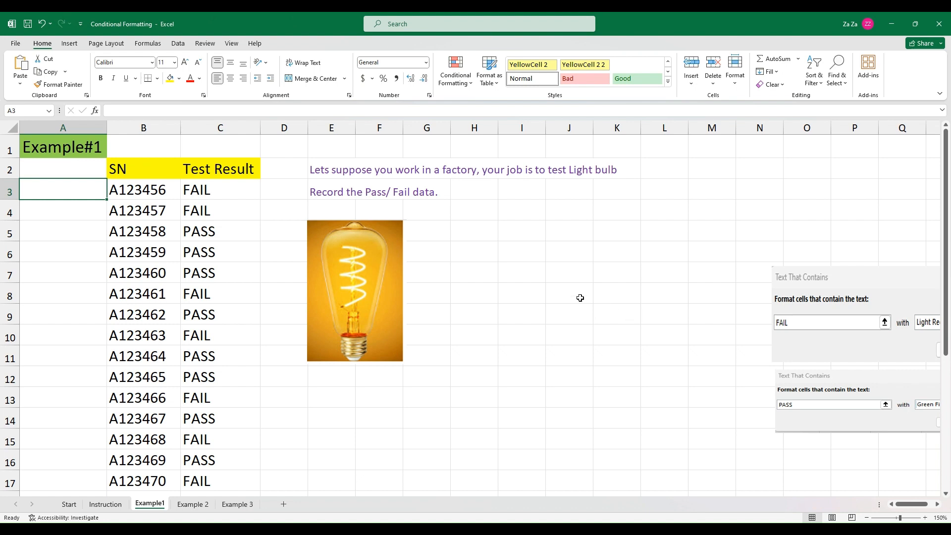
pyautogui.click(502, 290)
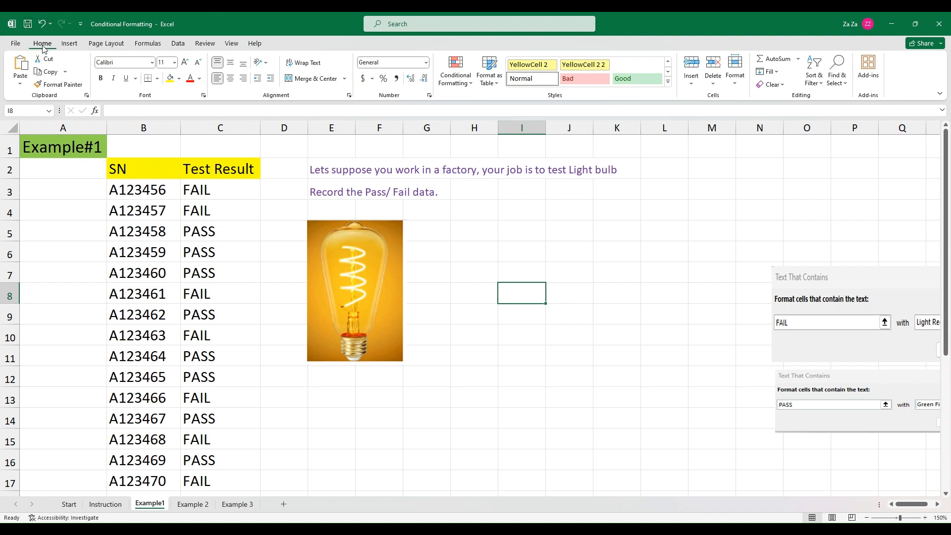
pyautogui.click(470, 88)
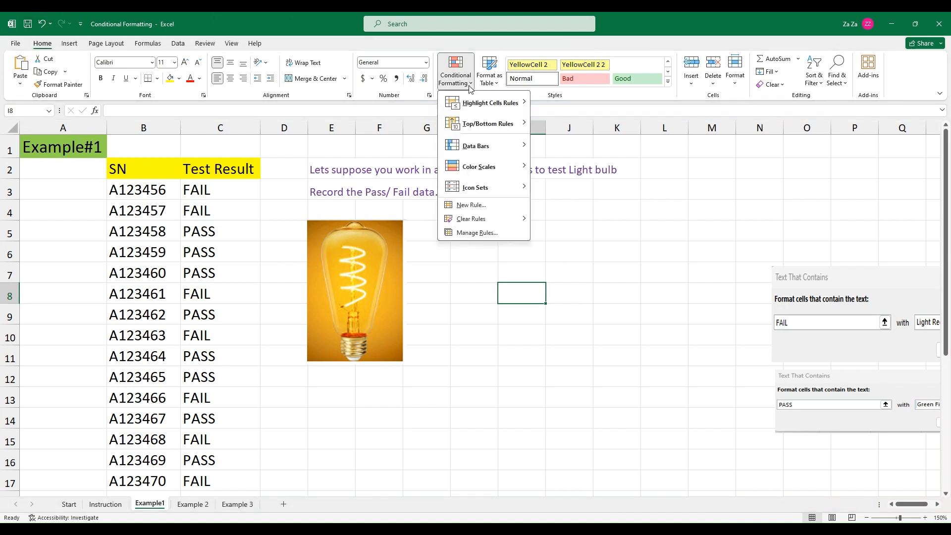
pyautogui.moveTo(490, 103)
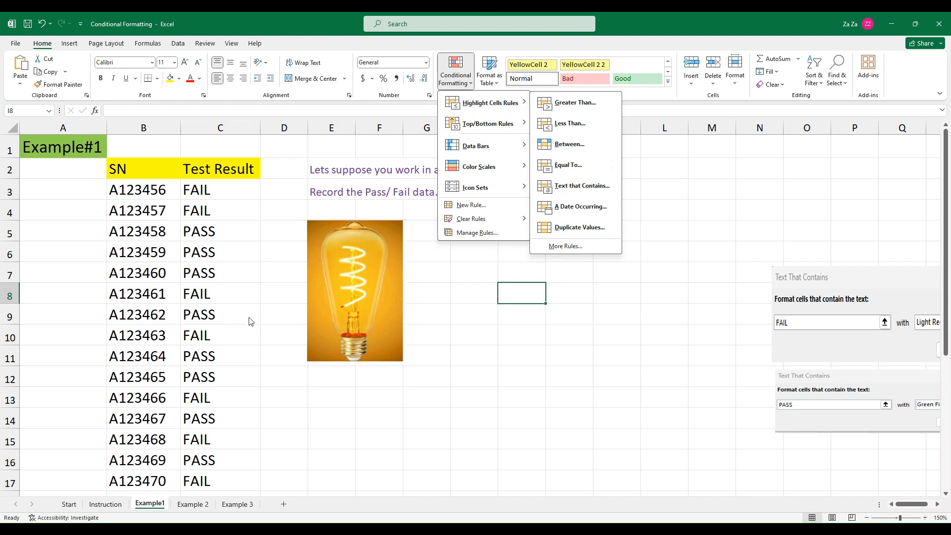
pyautogui.press('Escape')
pyautogui.press('Escape')
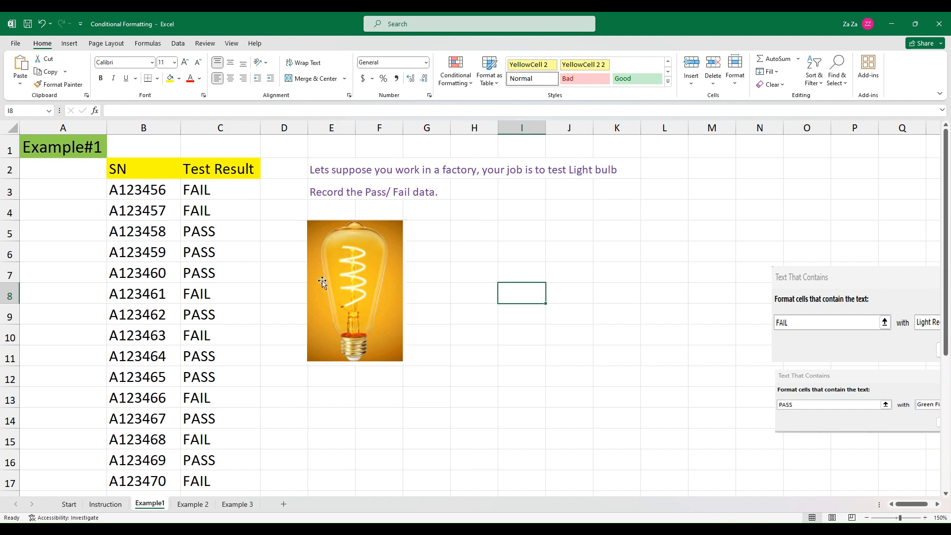
# Step: Highlight column C cells containing FAIL with Light Red Fill with Dark Red Text, and move the FAIL rule picture beside the light bulb
pyautogui.click(211, 123)
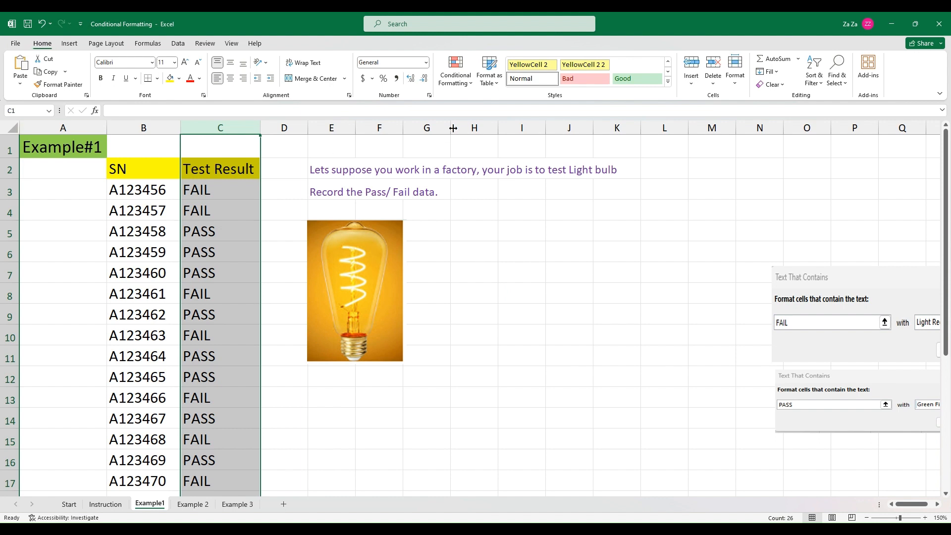
pyautogui.click(472, 83)
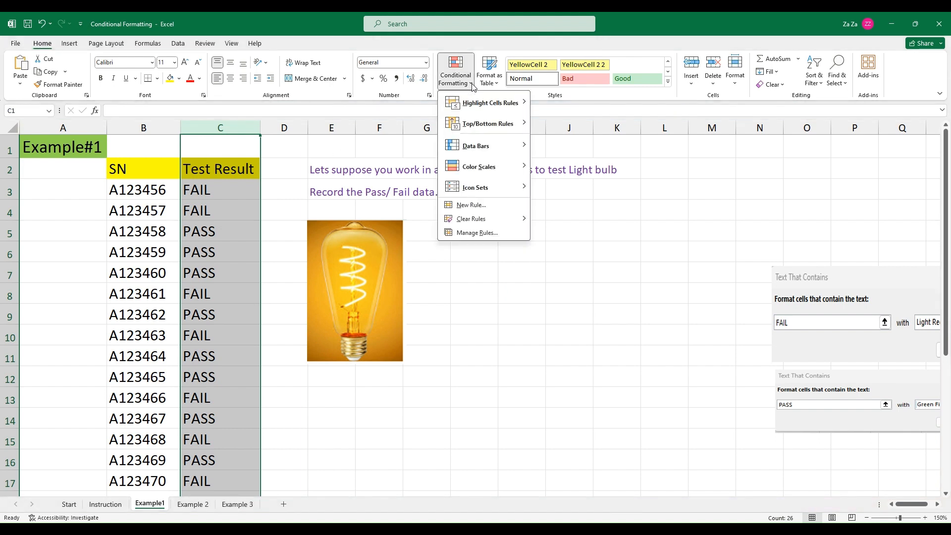
pyautogui.moveTo(490, 103)
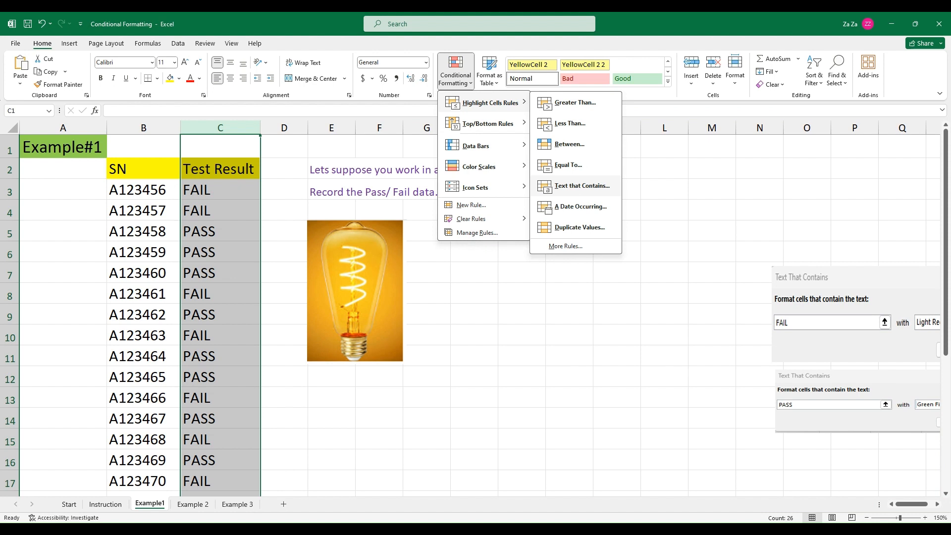
pyautogui.click(574, 187)
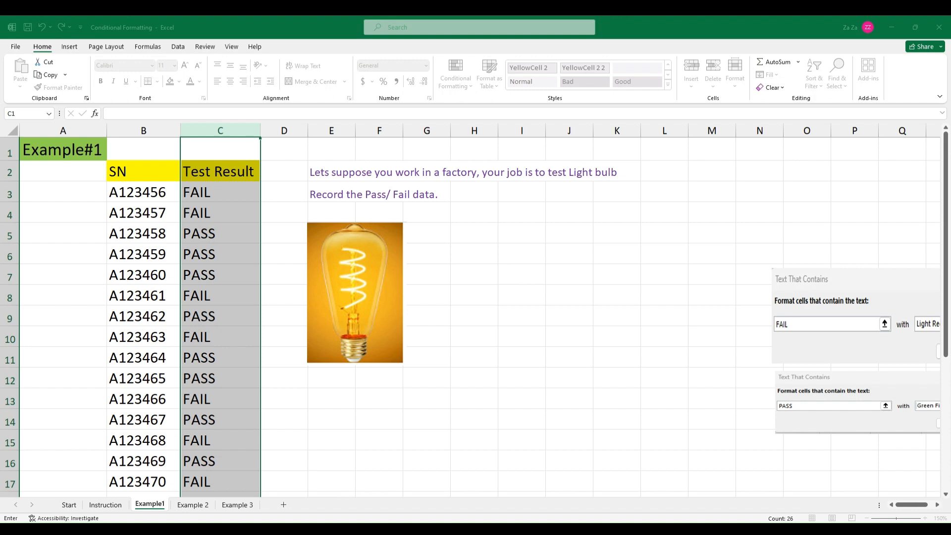
pyautogui.write('FAIL')
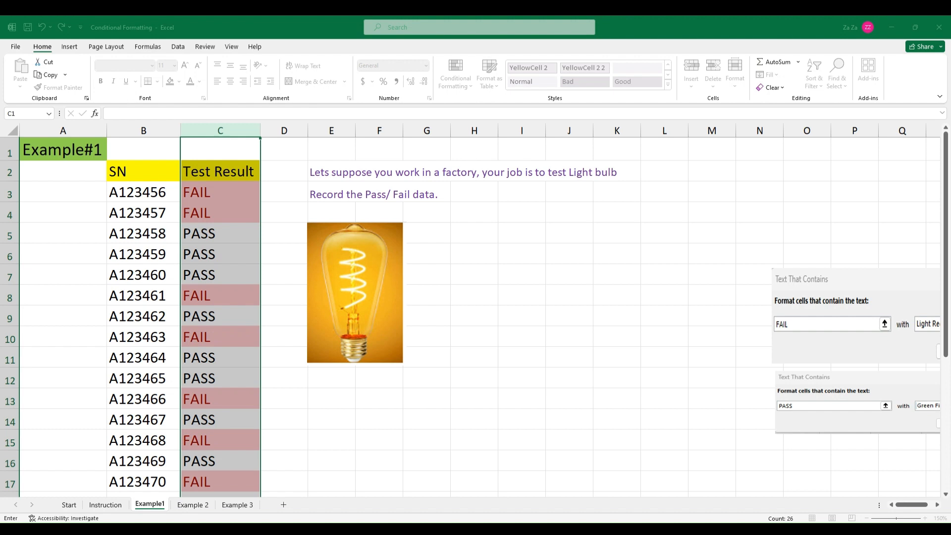
pyautogui.press('Tab')
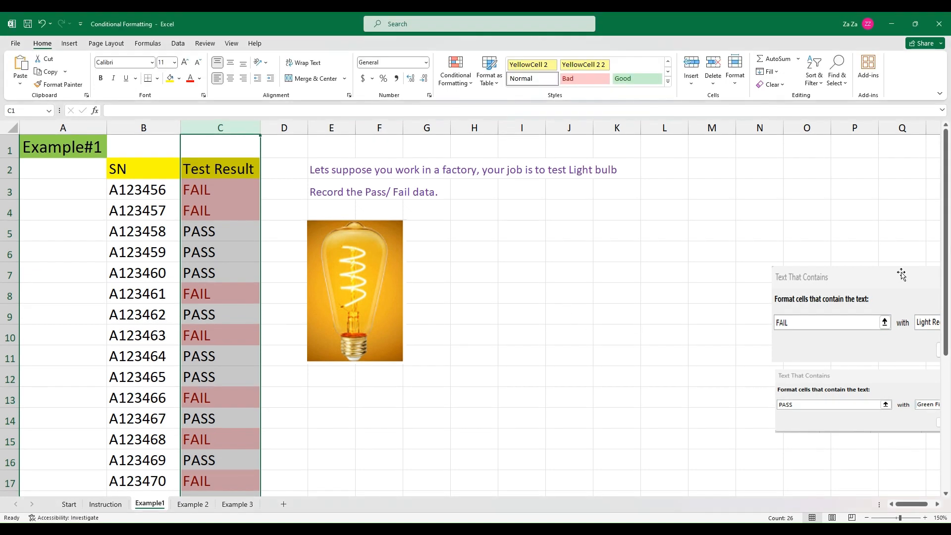
pyautogui.moveTo(899, 276); pyautogui.dragTo(564, 245)
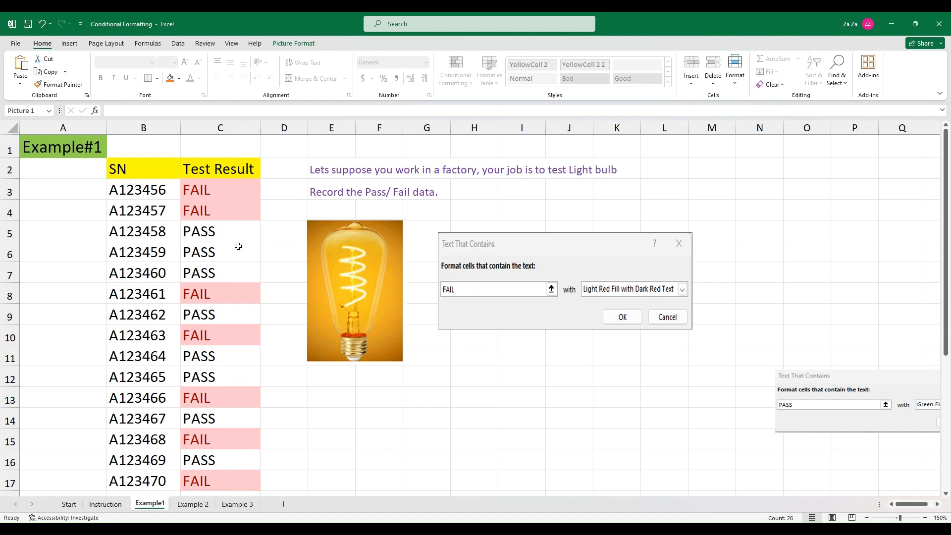
pyautogui.click(405, 415)
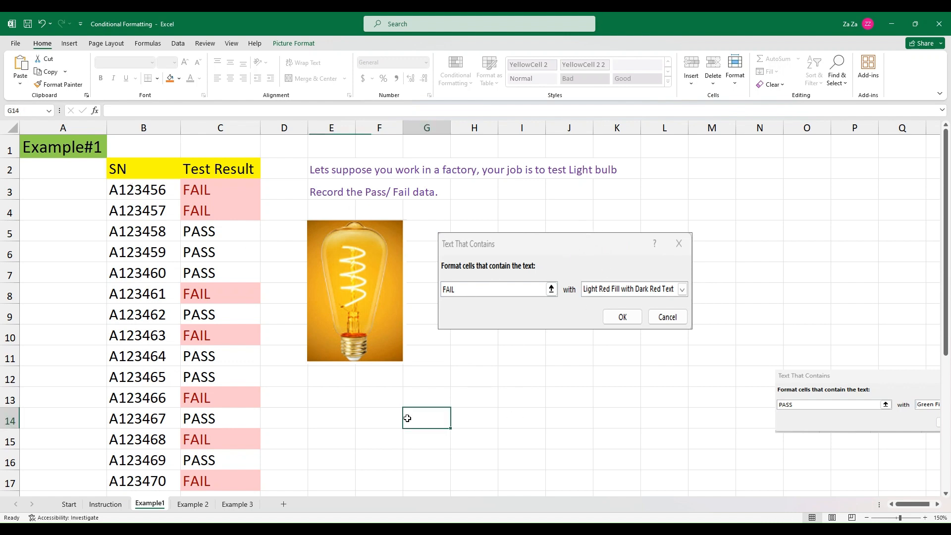
# Step: Highlight column C cells containing PASS with Green Fill with Dark Green Text, and move the PASS rule picture below the FAIL one
pyautogui.click(216, 127)
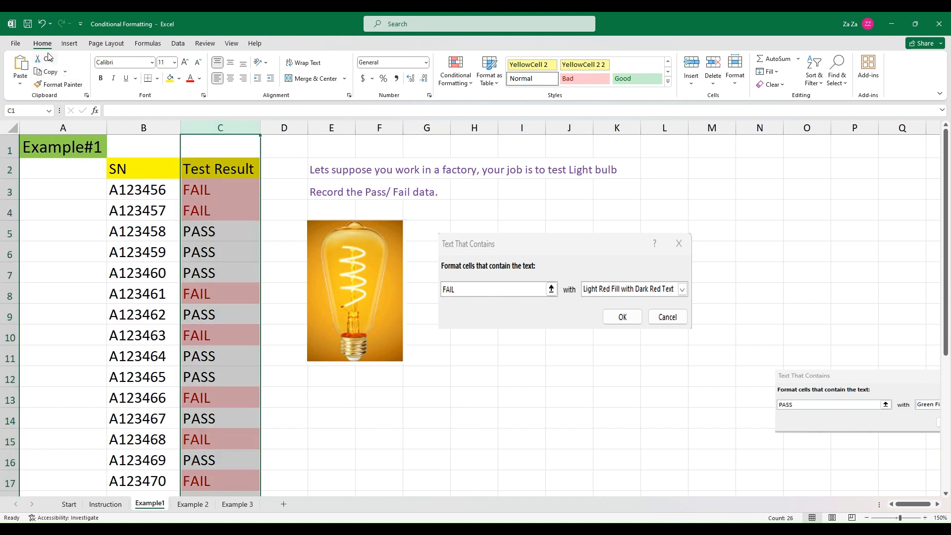
pyautogui.click(471, 84)
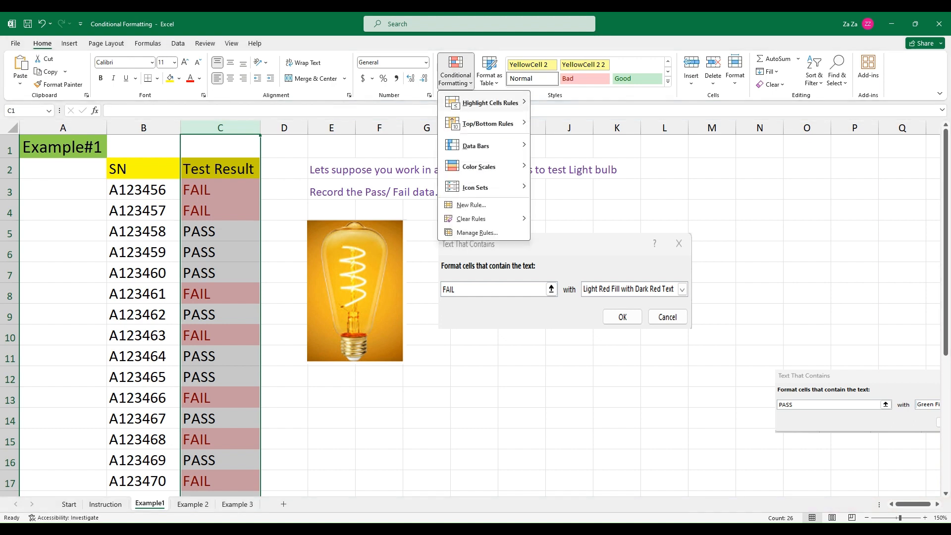
pyautogui.moveTo(491, 102)
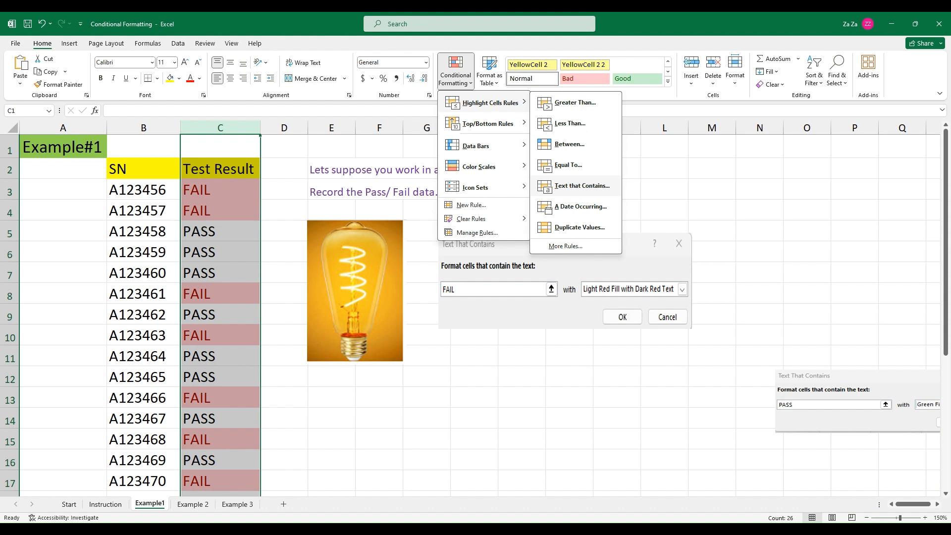
pyautogui.click(575, 187)
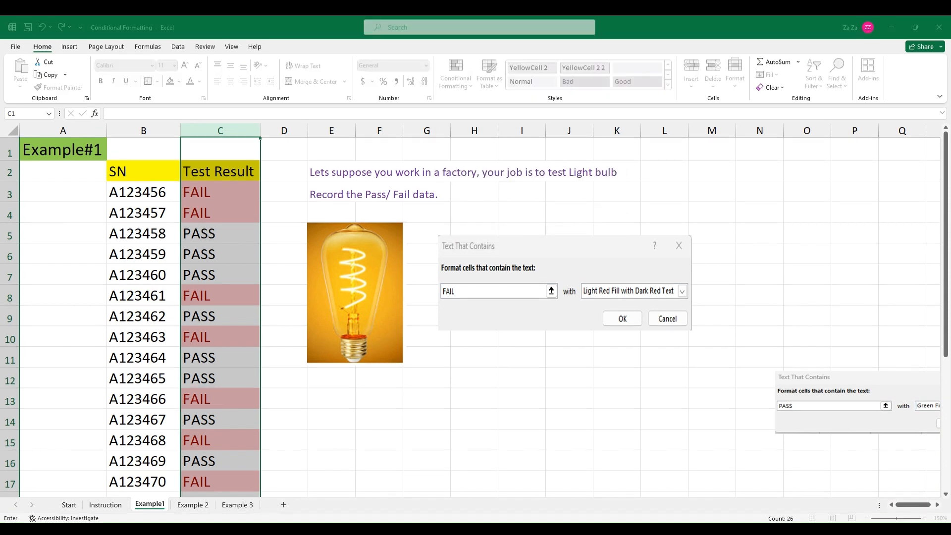
pyautogui.write('P')
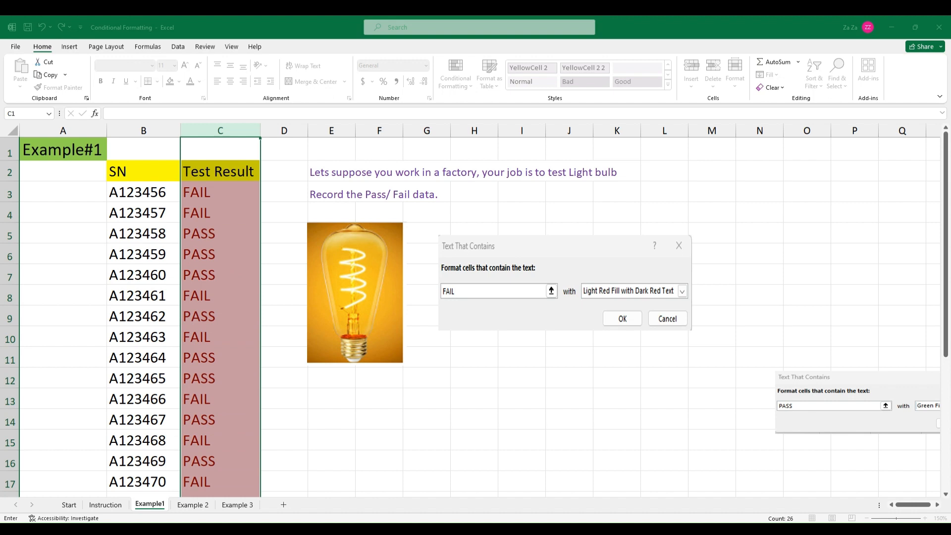
pyautogui.press('Tab')
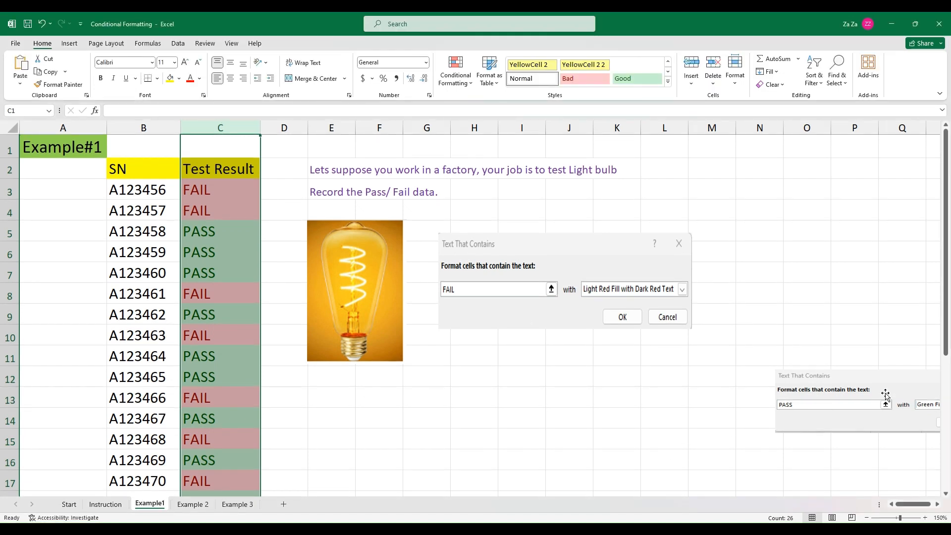
pyautogui.moveTo(899, 385); pyautogui.dragTo(557, 356)
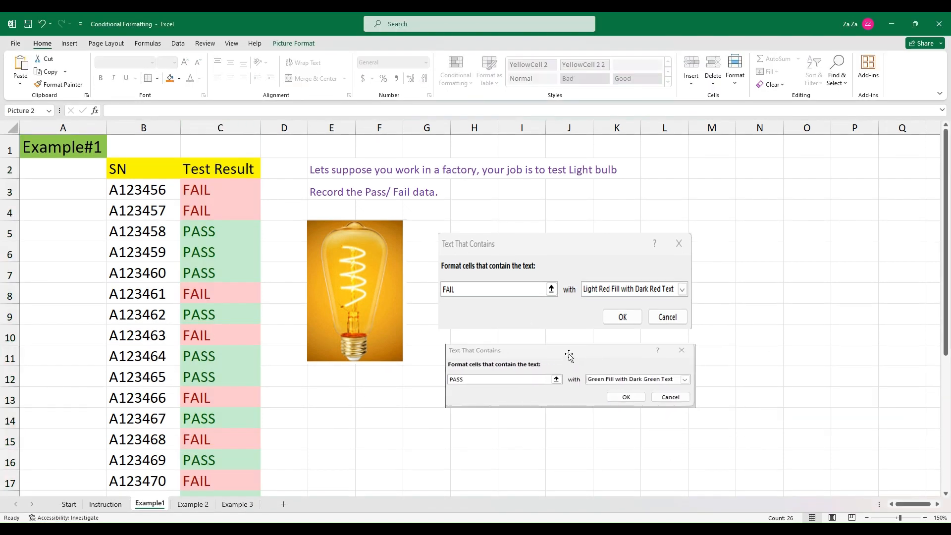
pyautogui.click(299, 432)
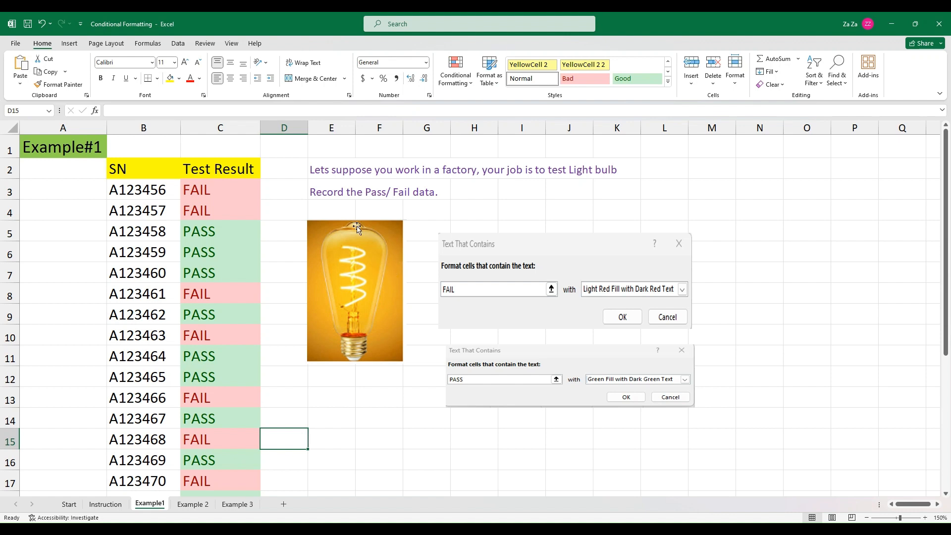
# Step: Change the test results in cells C6 and C7 to FAIL to test the highlighting rules
pyautogui.click(214, 253)
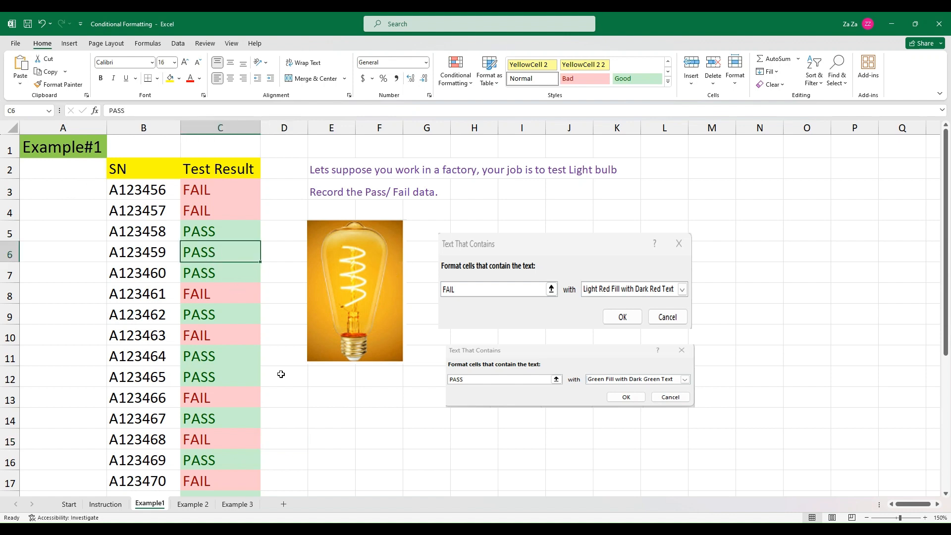
pyautogui.write('F')
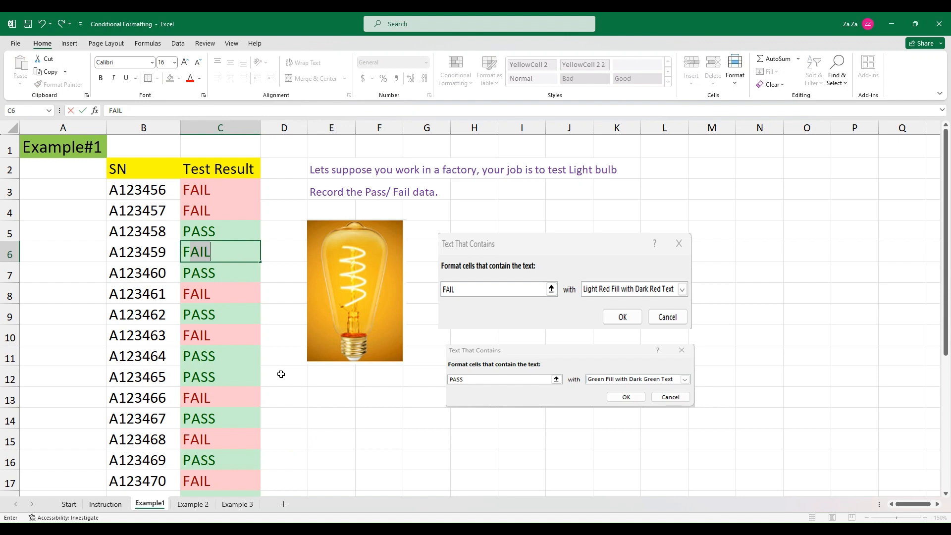
pyautogui.press('Return')
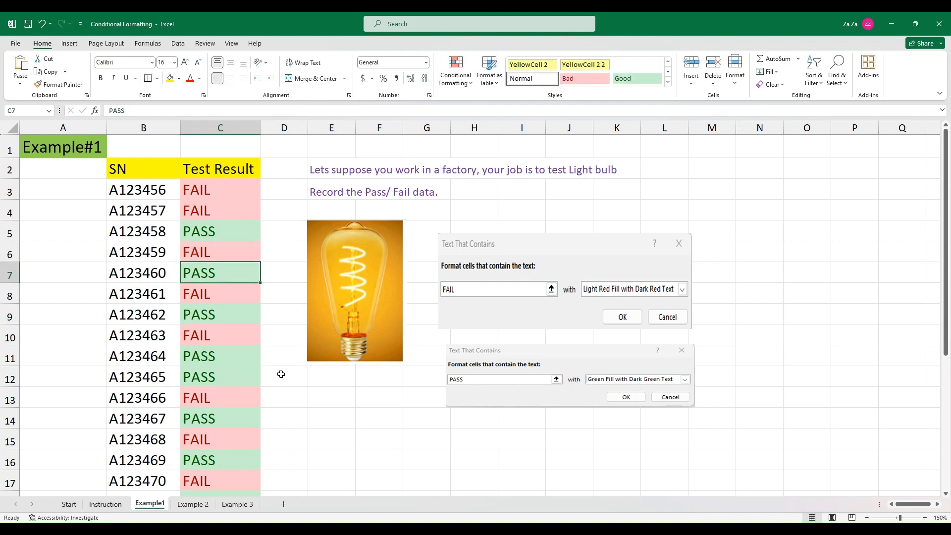
pyautogui.press('Down')
pyautogui.press('Up')
pyautogui.write('F')
pyautogui.press('Return')
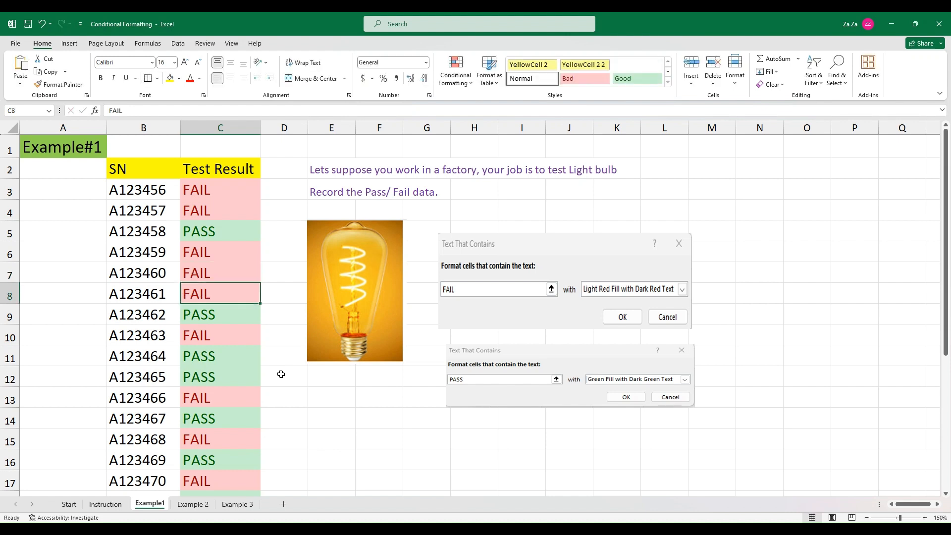
# Step: Set the test result in cell C7 back to PASS
pyautogui.press('Down')
pyautogui.press('Up')
pyautogui.press('Up')
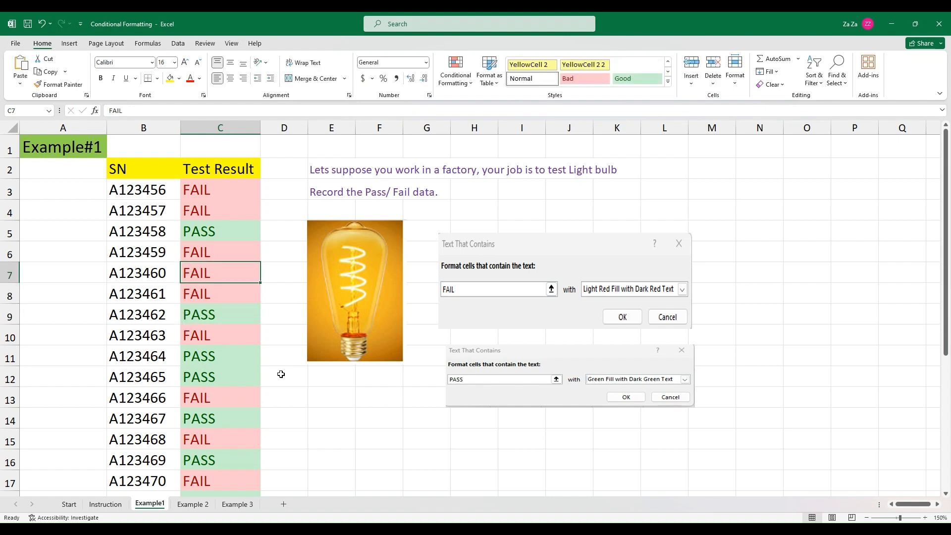
pyautogui.write('P')
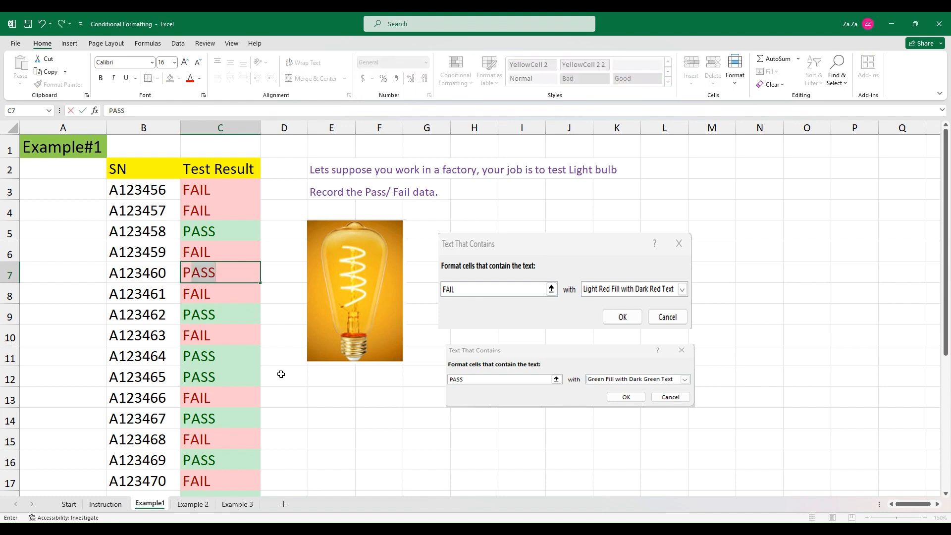
pyautogui.press('Return')
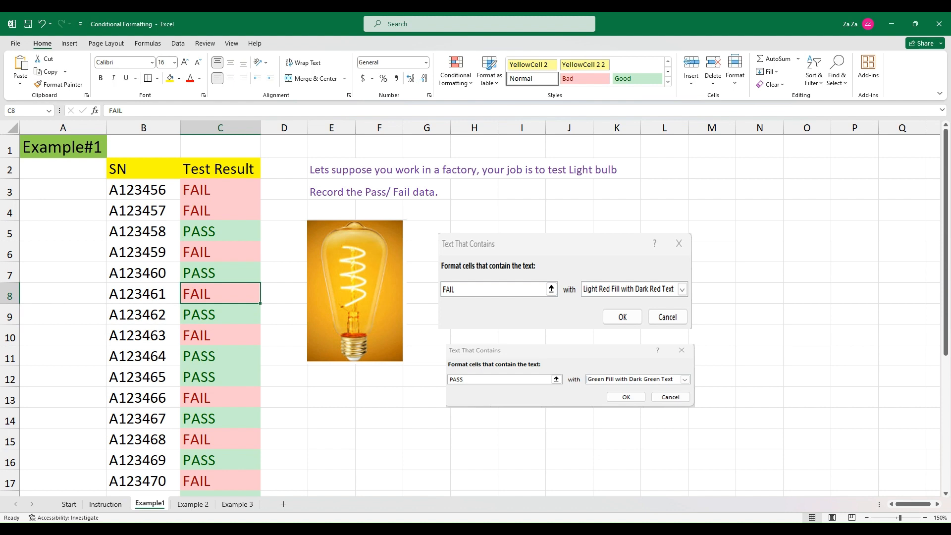
# Step: Switch to the Example 2 sheet and move the Less Than rule picture farther from the stock table, to around columns Q to X
pyautogui.click(193, 509)
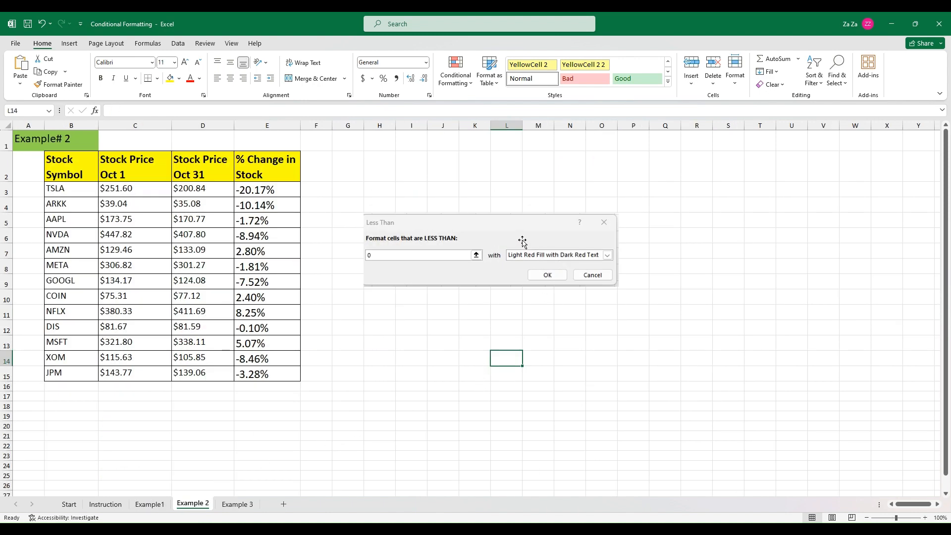
pyautogui.moveTo(522, 242); pyautogui.dragTo(810, 300)
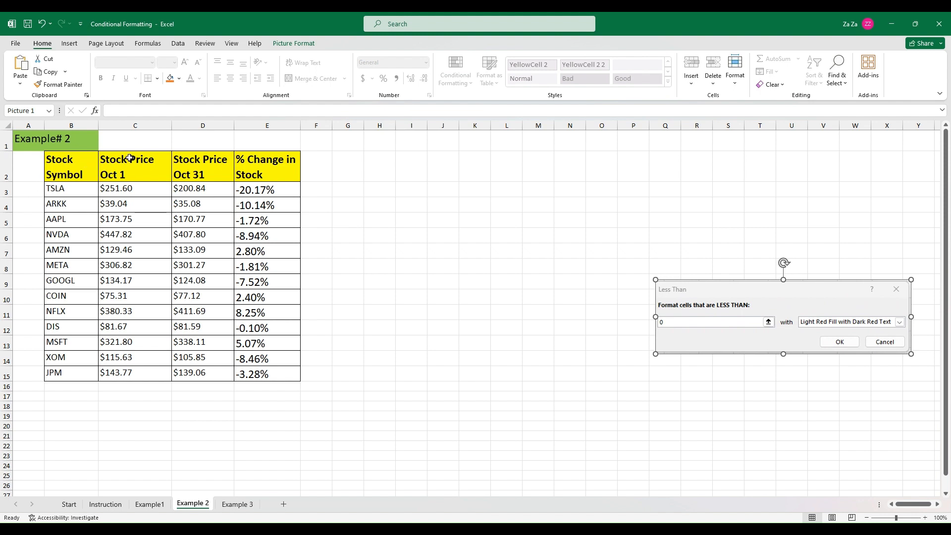
# Step: Examine the Oct 1 price, Oct 31 price and % Change in Stock columns of the stock table
pyautogui.moveTo(130, 158); pyautogui.dragTo(102, 377)
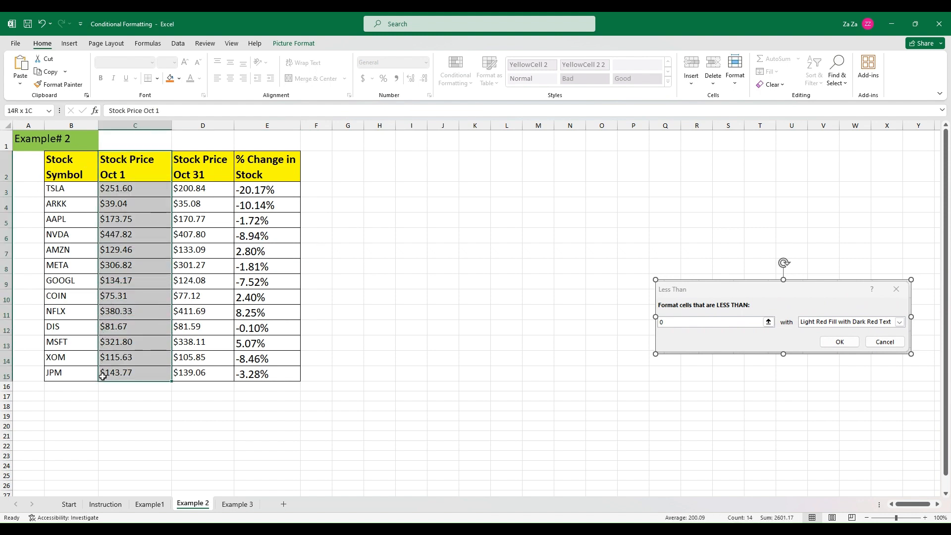
pyautogui.click(194, 160)
pyautogui.moveTo(194, 159); pyautogui.dragTo(179, 378)
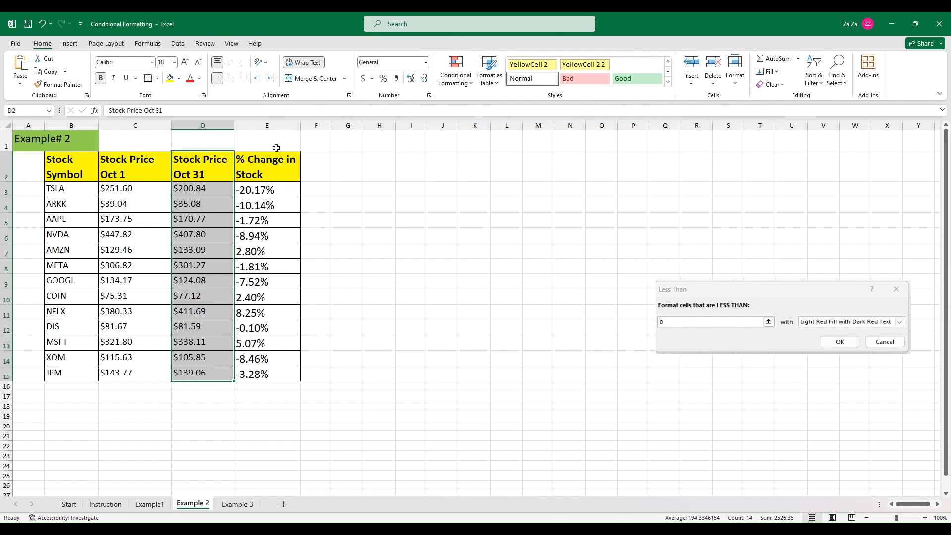
pyautogui.click(267, 124)
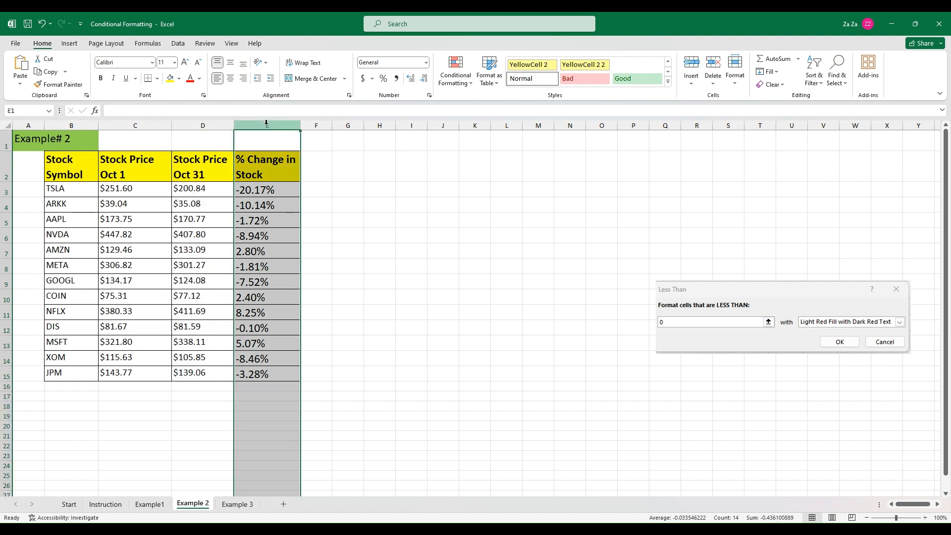
pyautogui.click(372, 406)
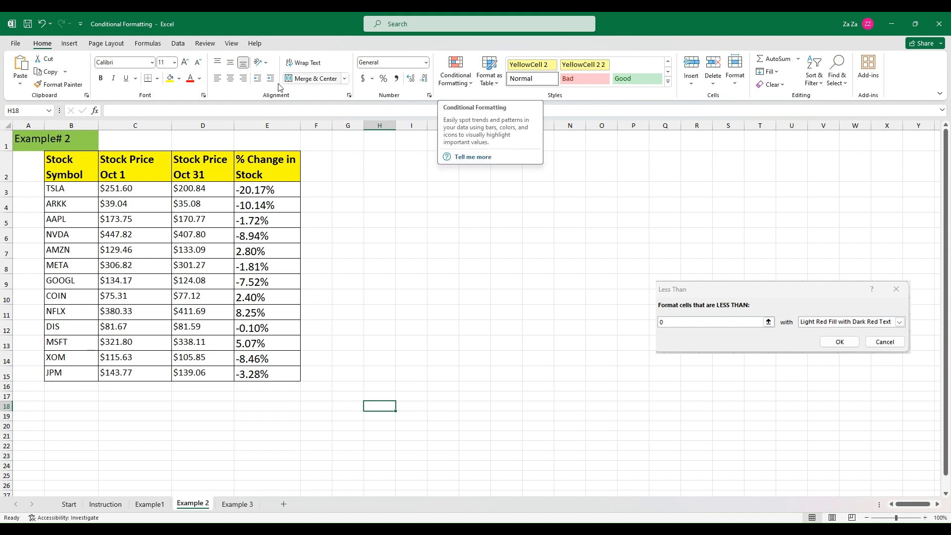
# Step: Highlight the positive values in column E, % Change in Stock, using a Greater Than rule with green fill and dark green text
pyautogui.click(267, 125)
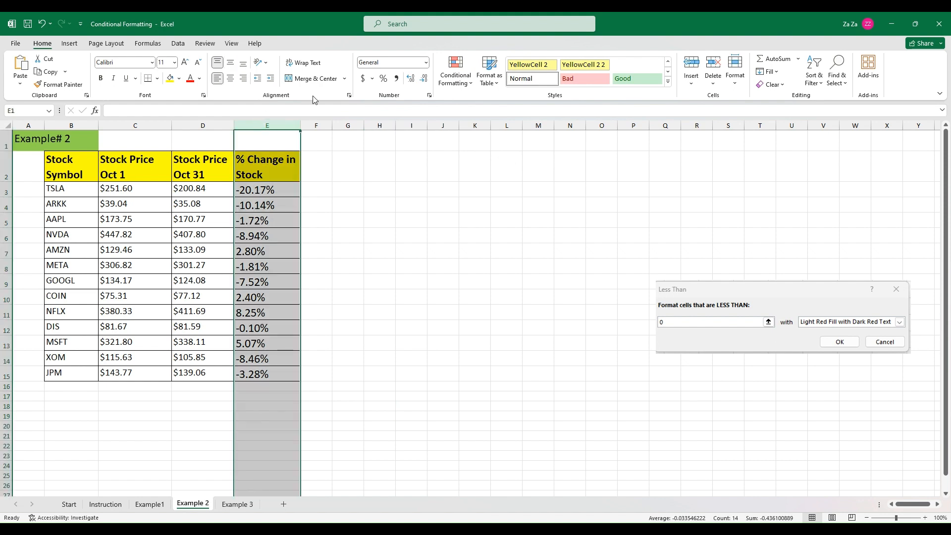
pyautogui.click(471, 86)
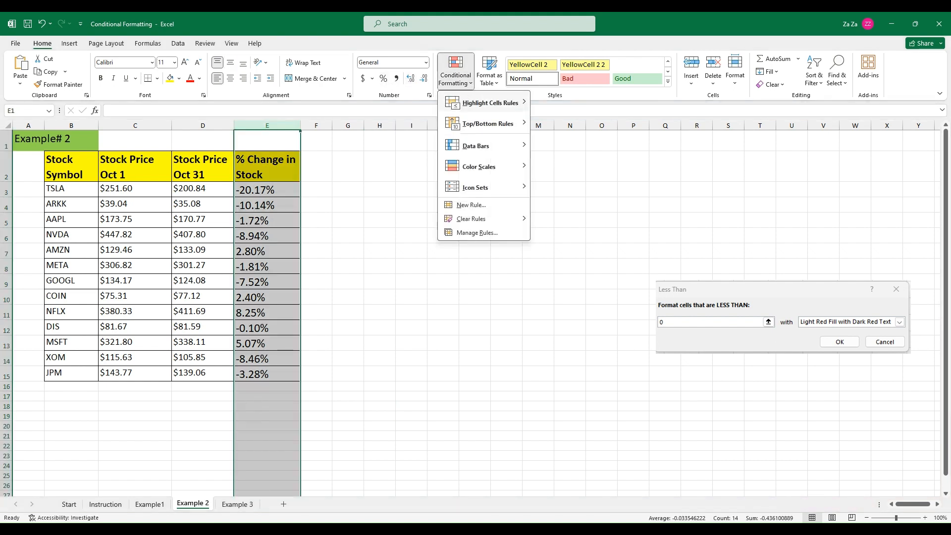
pyautogui.moveTo(491, 103)
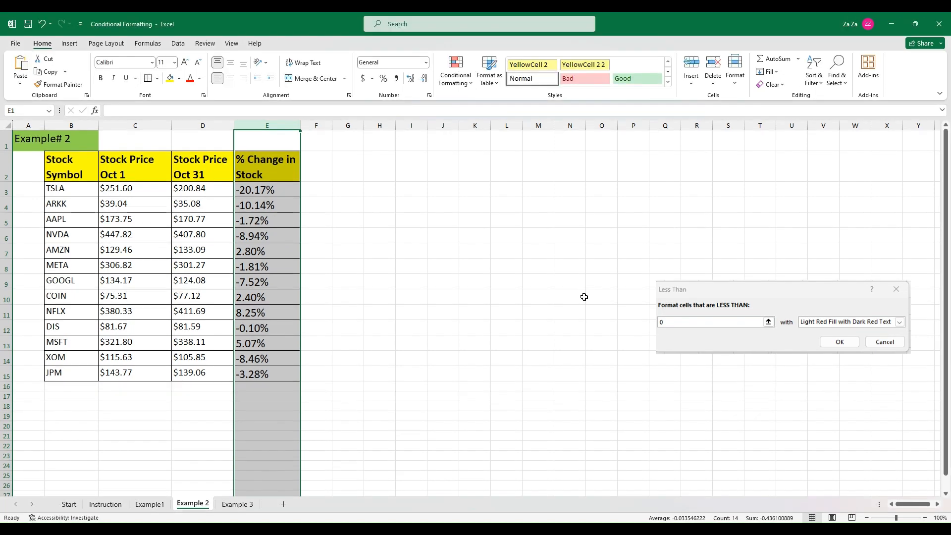
pyautogui.click(471, 84)
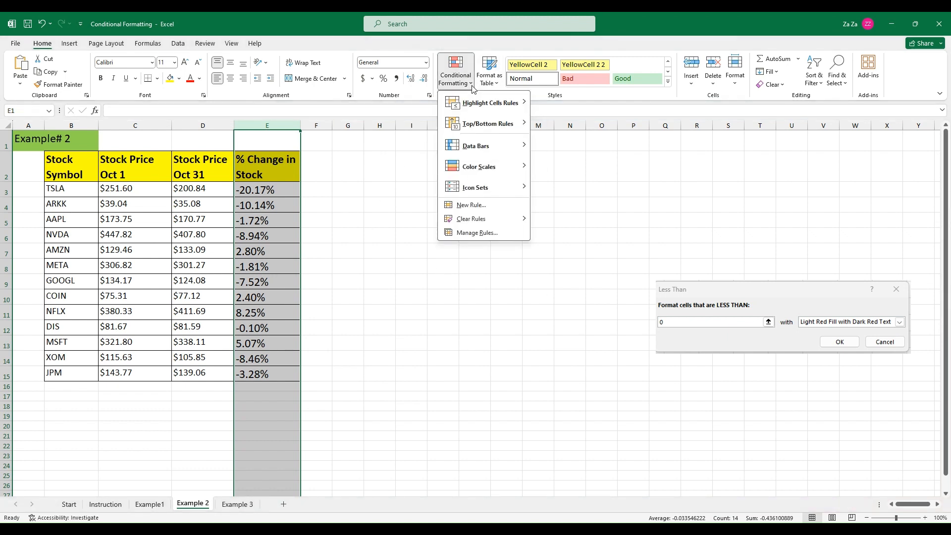
pyautogui.moveTo(490, 102)
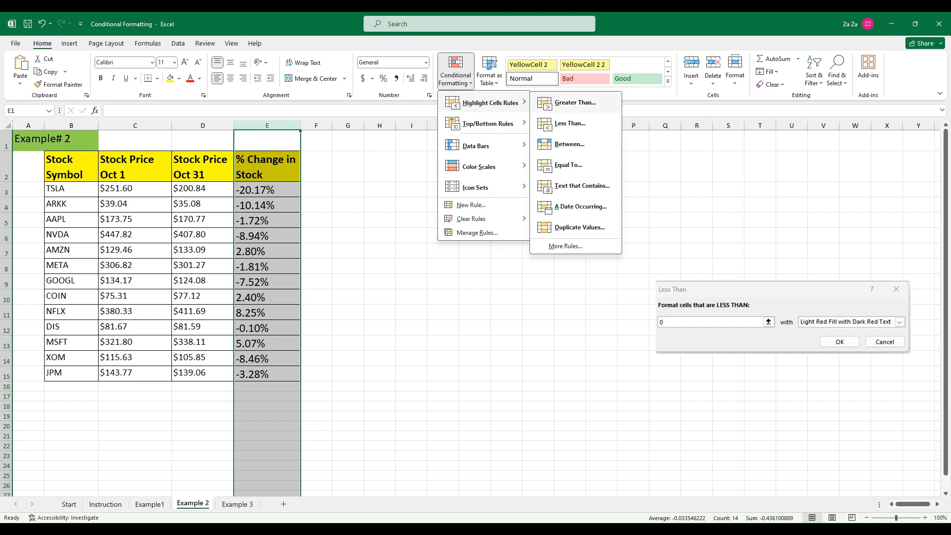
pyautogui.click(566, 105)
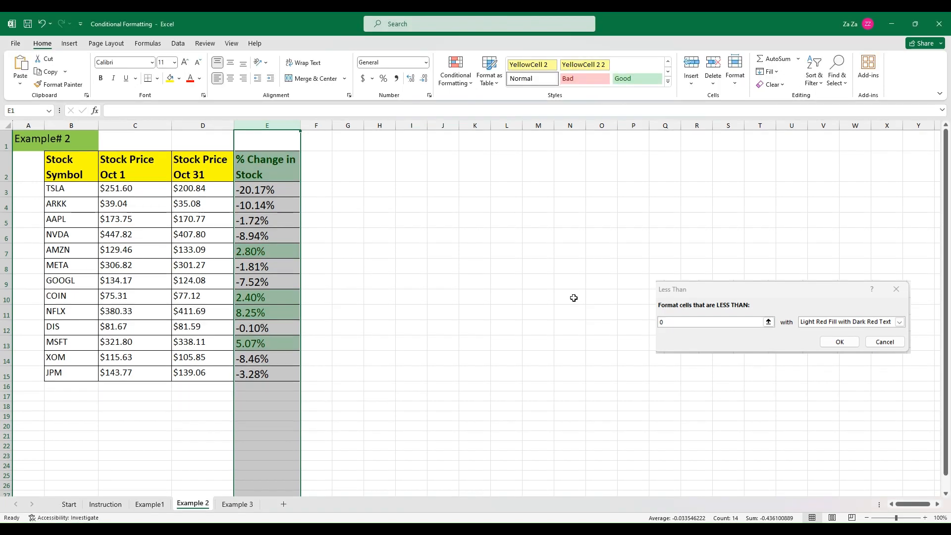
pyautogui.click(436, 327)
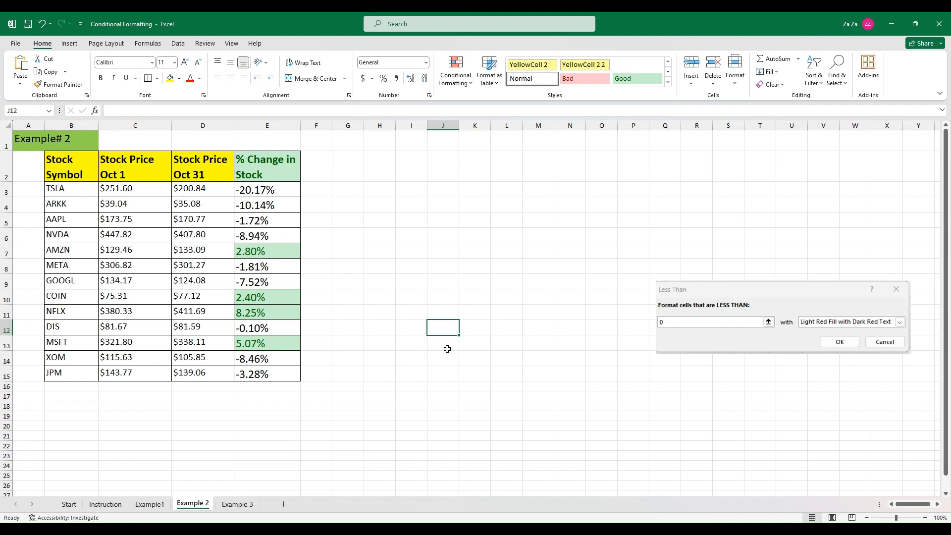
# Step: Highlight values less than 0 in column E, % Change in Stock, with Light Red Fill with Dark Red Text
pyautogui.click(264, 125)
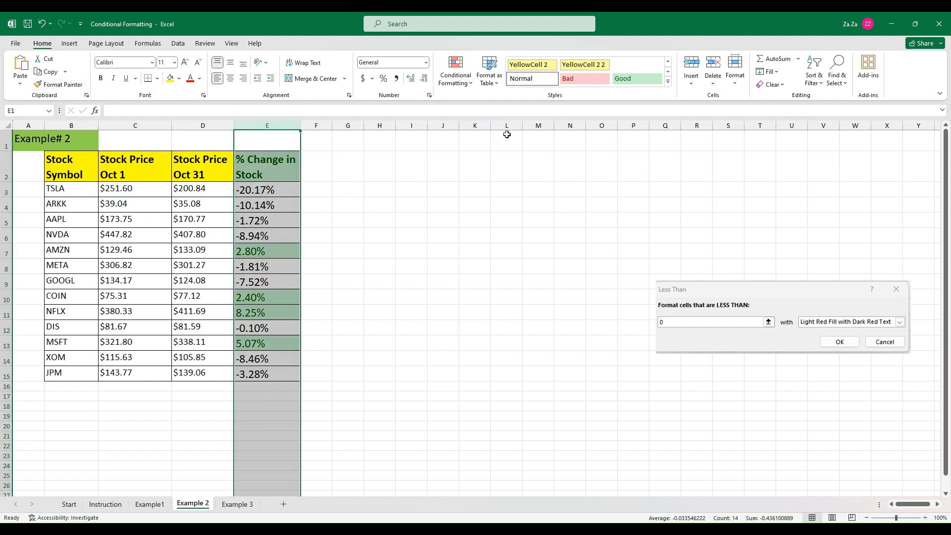
pyautogui.click(470, 84)
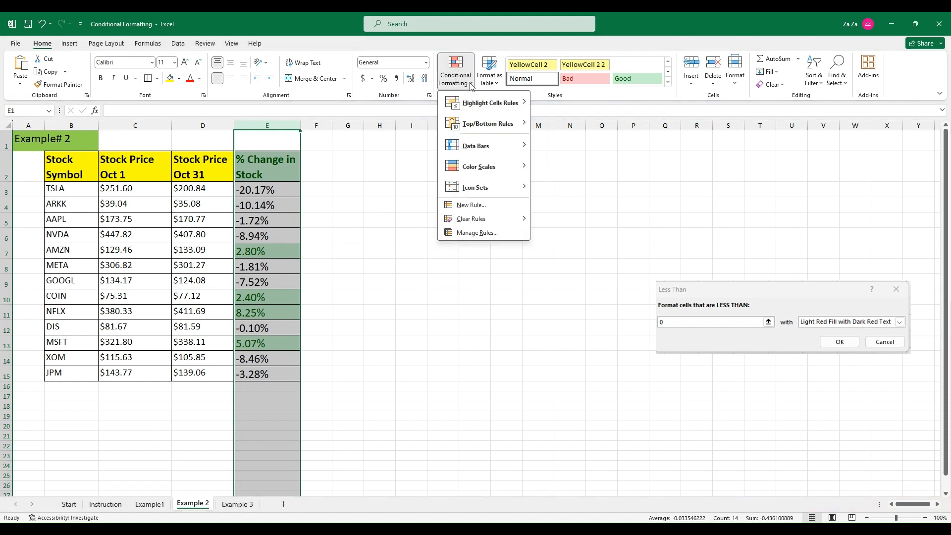
pyautogui.moveTo(490, 103)
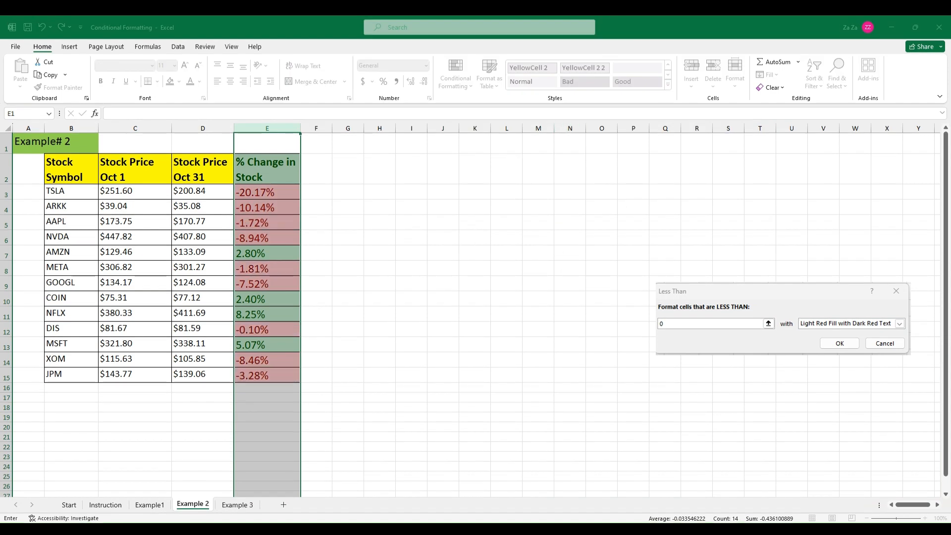
pyautogui.click(433, 351)
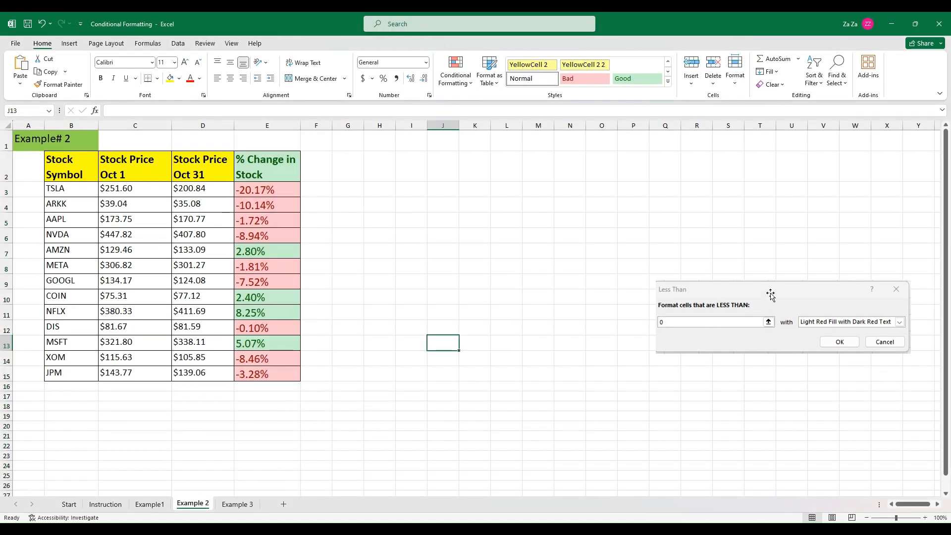
# Step: Move the Less Than rule picture closer to the stock table, to around columns K to R
pyautogui.moveTo(764, 291); pyautogui.dragTo(567, 253)
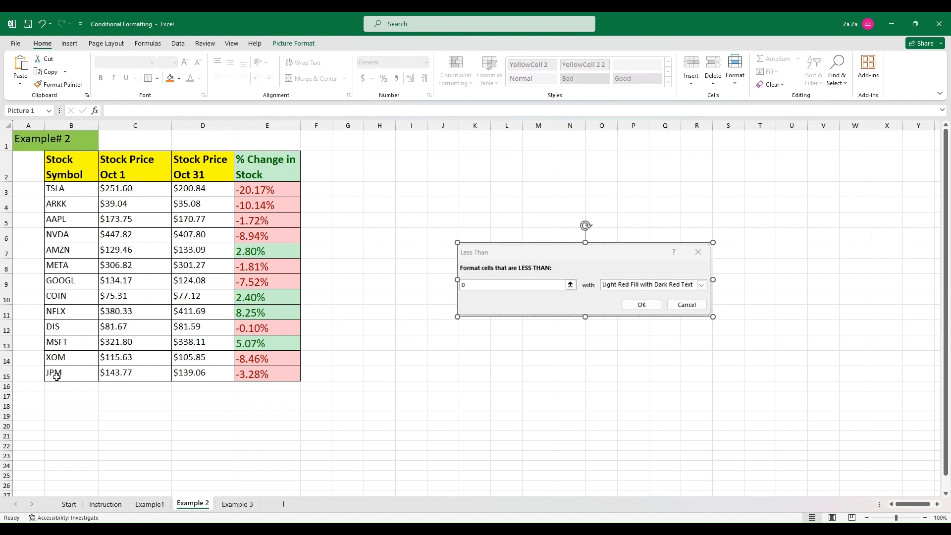
pyautogui.click(279, 252)
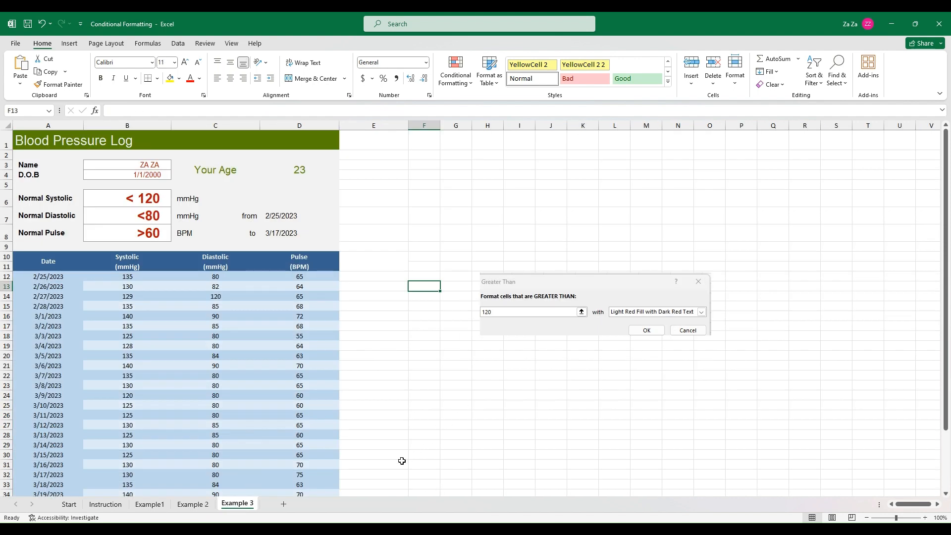
# Step: On the Example 3 sheet, move the Greater Than rule picture farther from the Blood Pressure Log, to around columns M to S
pyautogui.click(452, 396)
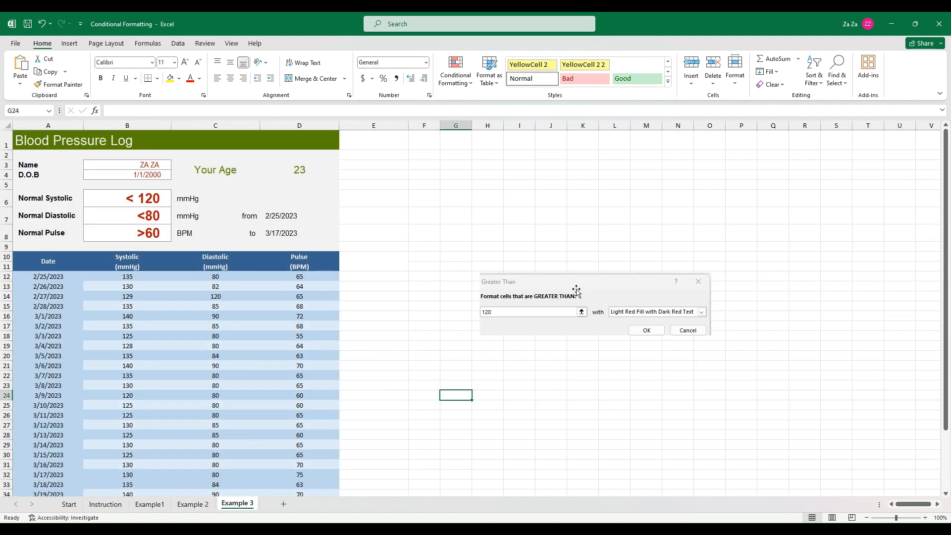
pyautogui.moveTo(577, 290); pyautogui.dragTo(727, 295)
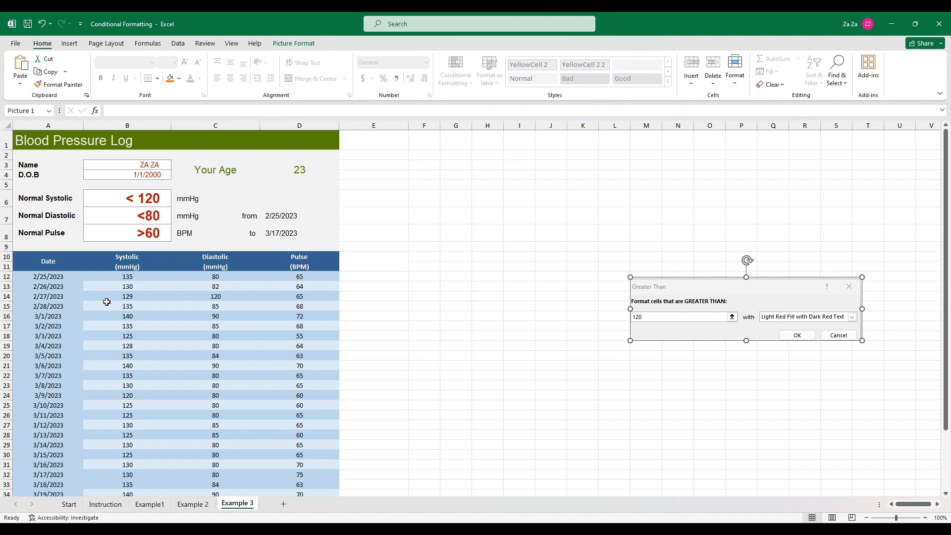
# Step: Examine the normal systolic, diastolic and pulse limits in cells B6 to B8 of the Blood Pressure Log
pyautogui.click(106, 200)
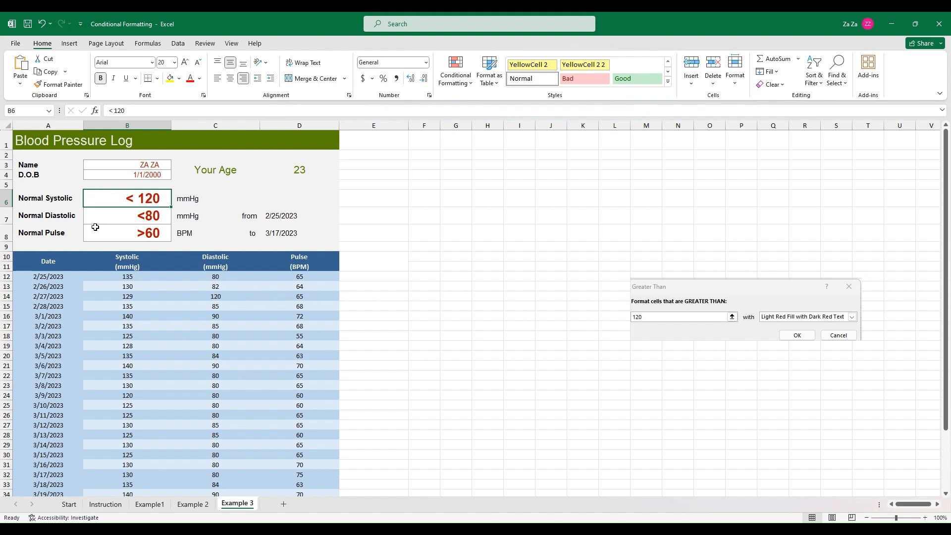
pyautogui.click(107, 218)
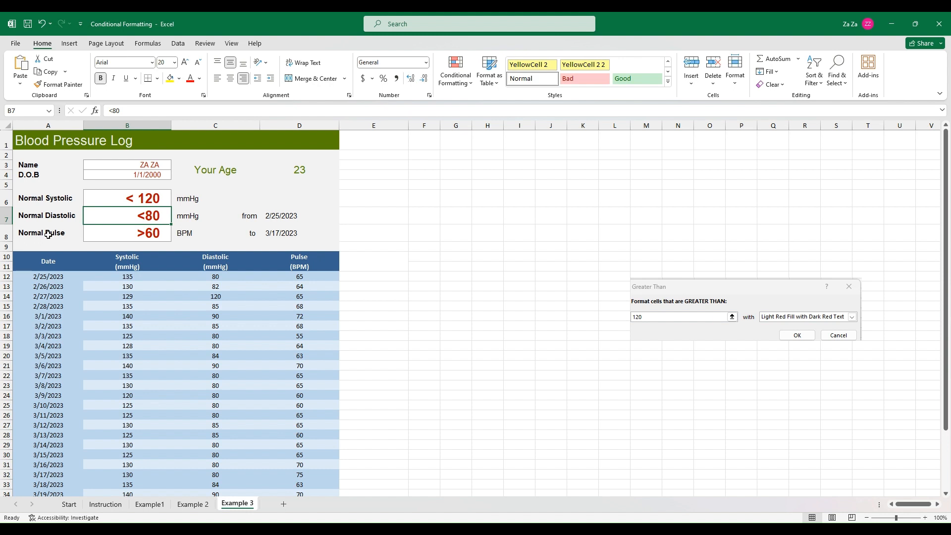
pyautogui.click(106, 235)
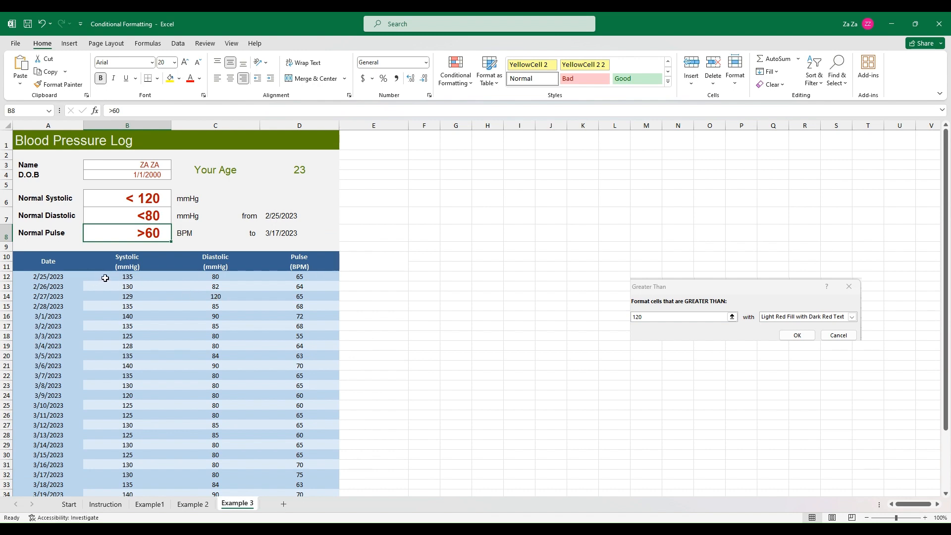
# Step: Highlight the systolic readings in B12:B43 that are greater than 120 with Light Red Fill with Dark Red Text
pyautogui.moveTo(104, 276); pyautogui.dragTo(118, 474)
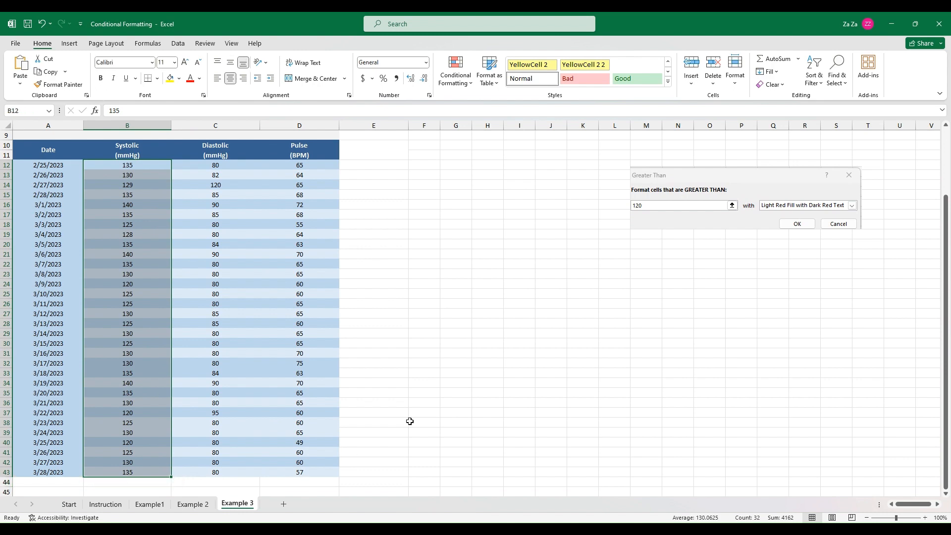
pyautogui.scroll(3, 460, 369)
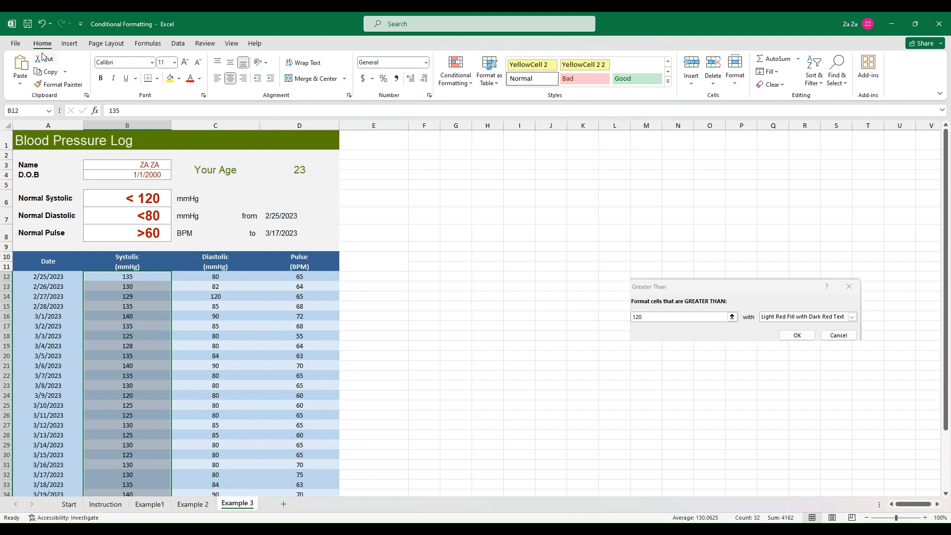
pyautogui.click(472, 85)
pyautogui.moveTo(488, 102)
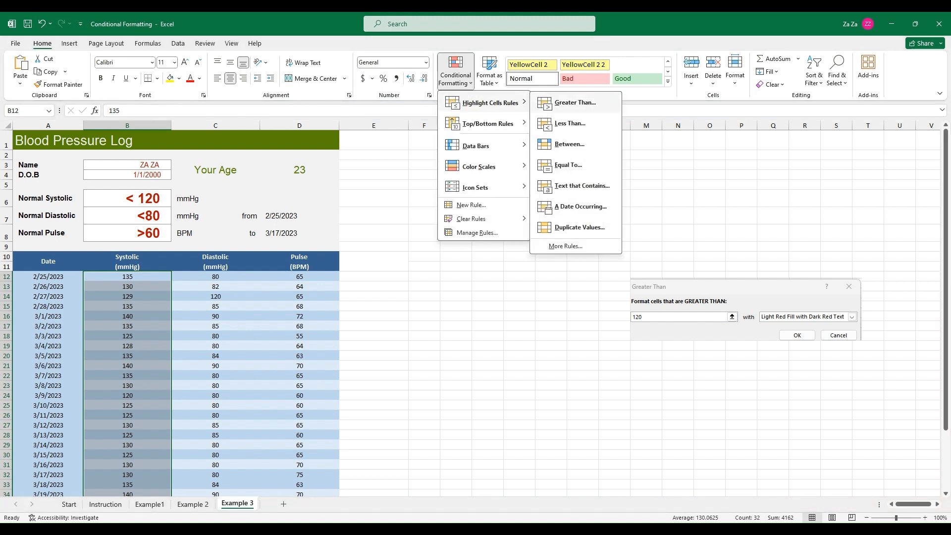
pyautogui.click(575, 103)
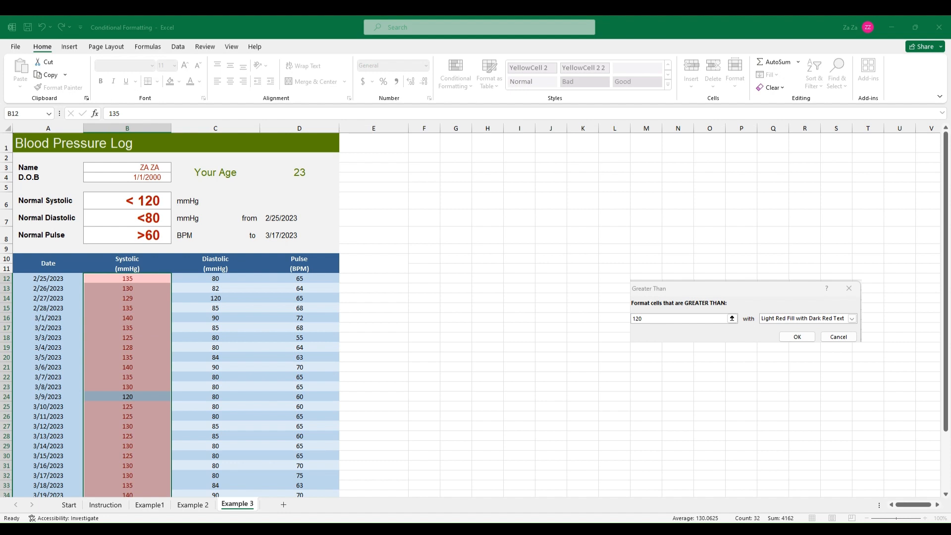
pyautogui.click(186, 367)
pyautogui.scroll(-5, 121, 312)
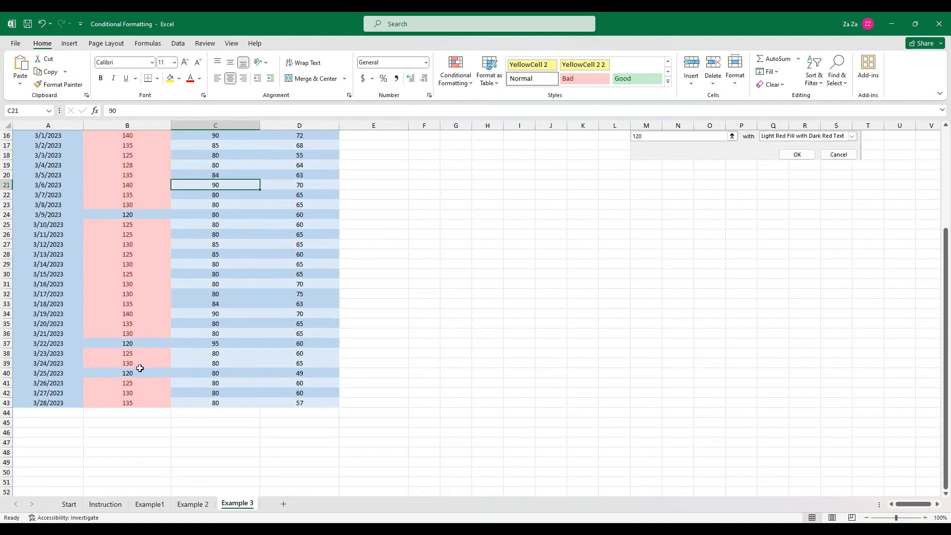
pyautogui.scroll(5, 139, 360)
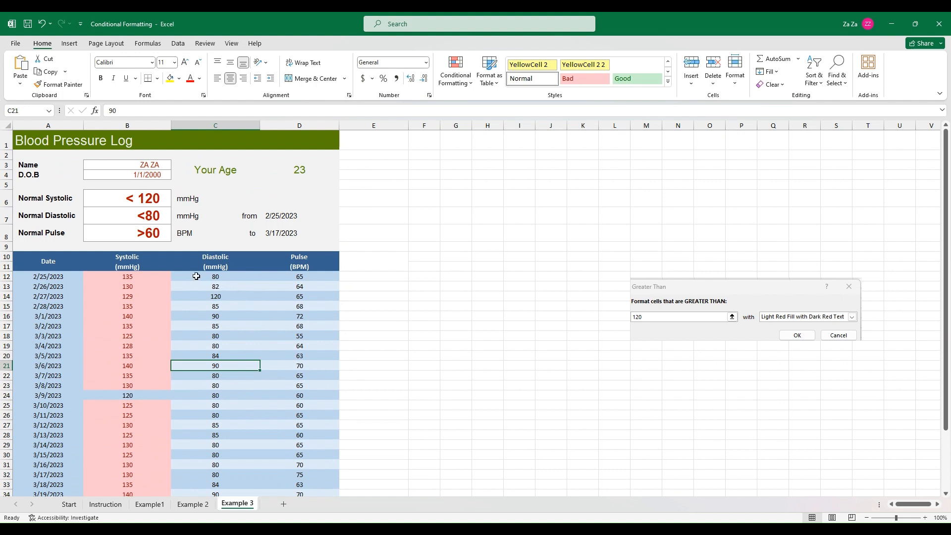
# Step: Highlight the diastolic readings in C12:C43 that are greater than 80 with light red fill and dark red text
pyautogui.moveTo(196, 276); pyautogui.dragTo(216, 465)
pyautogui.scroll(3, 467, 328)
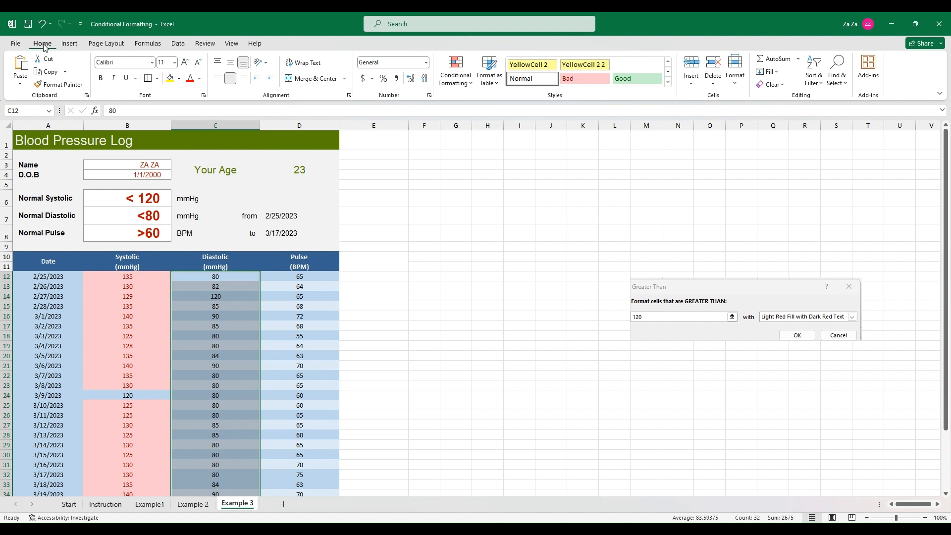
pyautogui.click(471, 87)
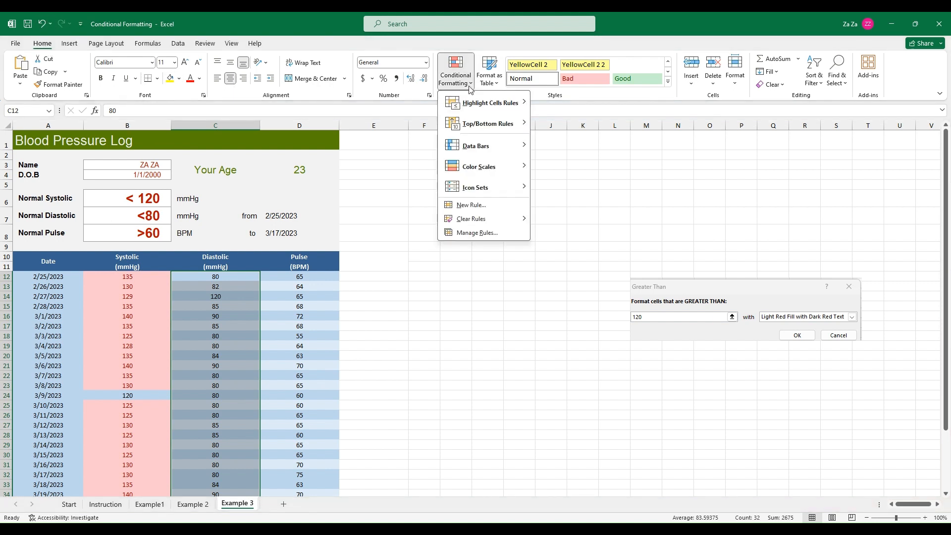
pyautogui.moveTo(488, 103)
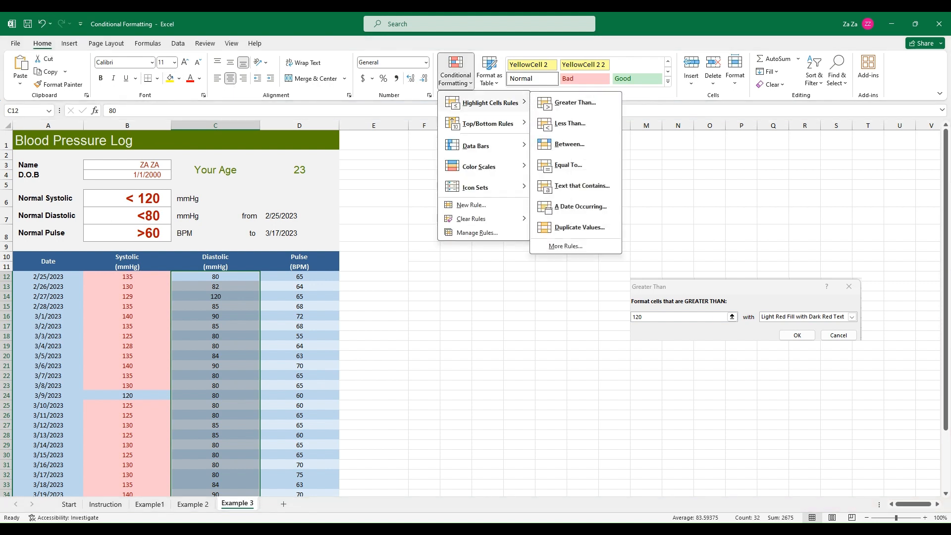
pyautogui.click(563, 106)
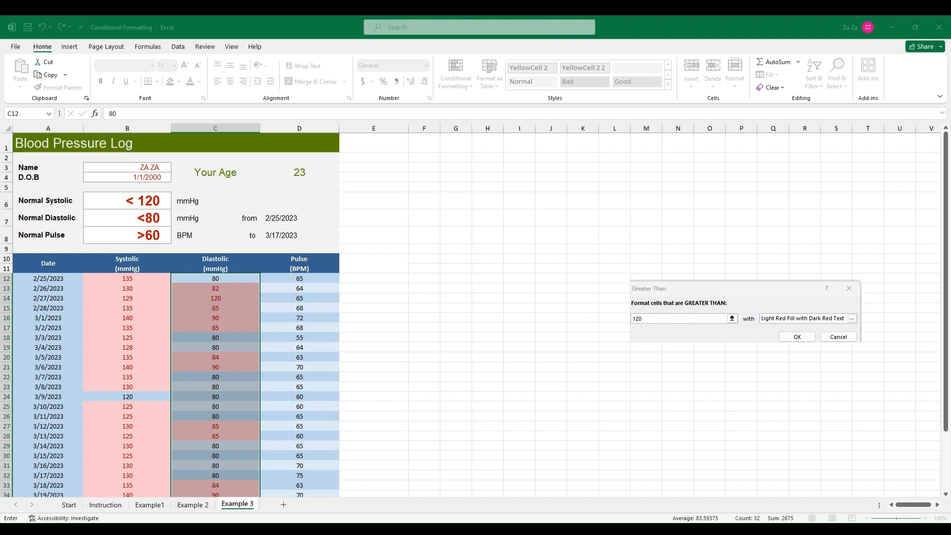
pyautogui.click(212, 395)
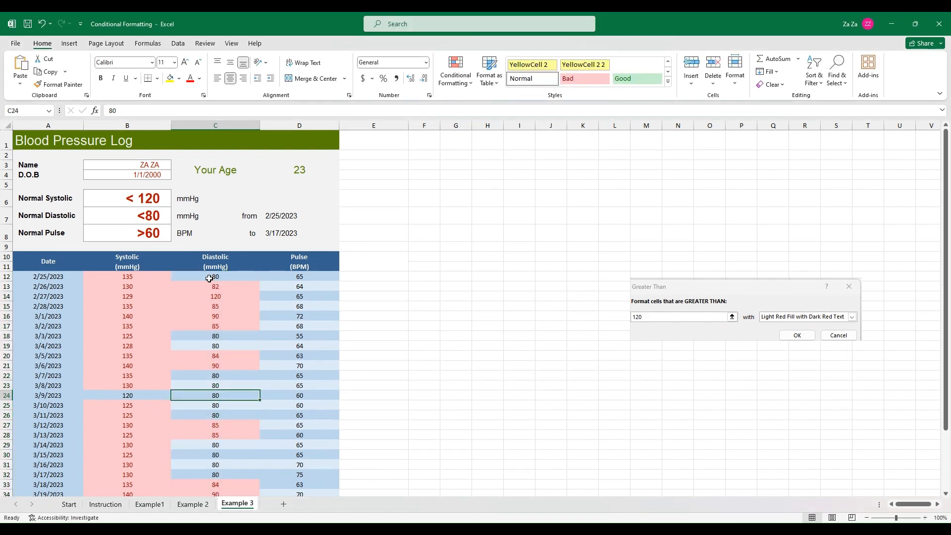
pyautogui.scroll(-5, 211, 453)
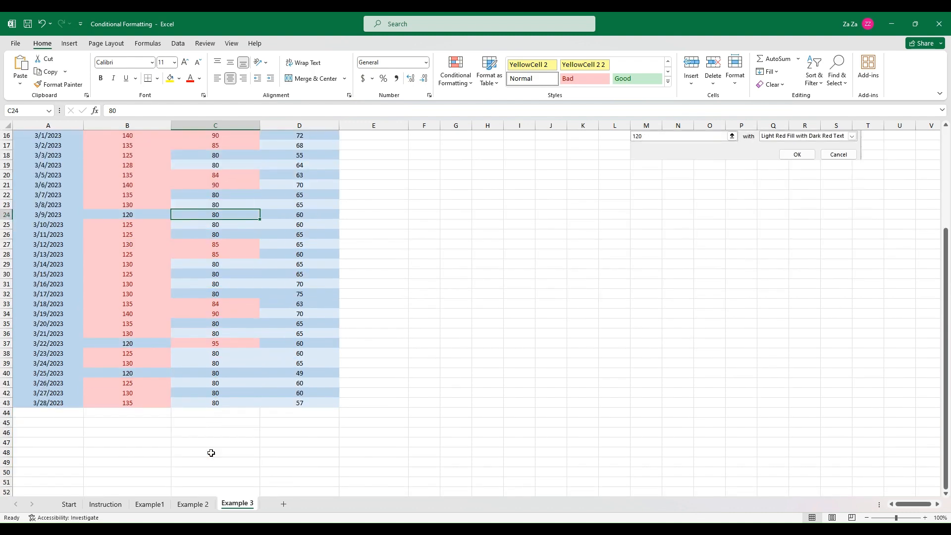
pyautogui.scroll(5, 211, 452)
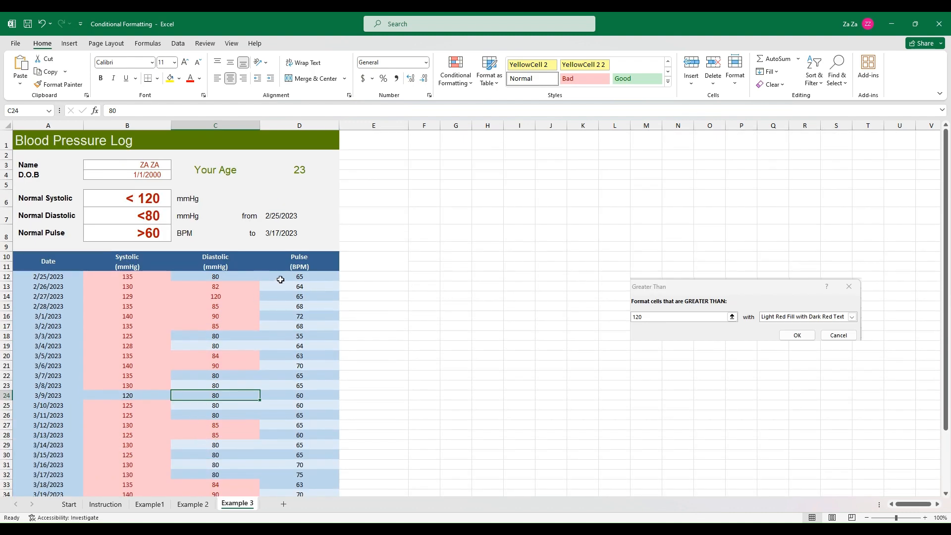
# Step: Highlight the pulse readings in D12:D43 that are less than 60 with light red fill and dark red text
pyautogui.moveTo(293, 278); pyautogui.dragTo(307, 471)
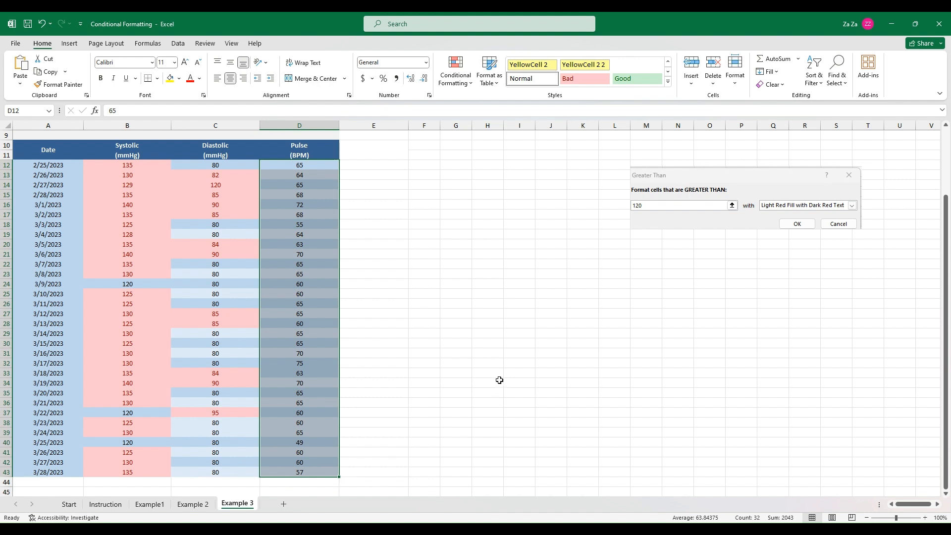
pyautogui.scroll(3, 488, 370)
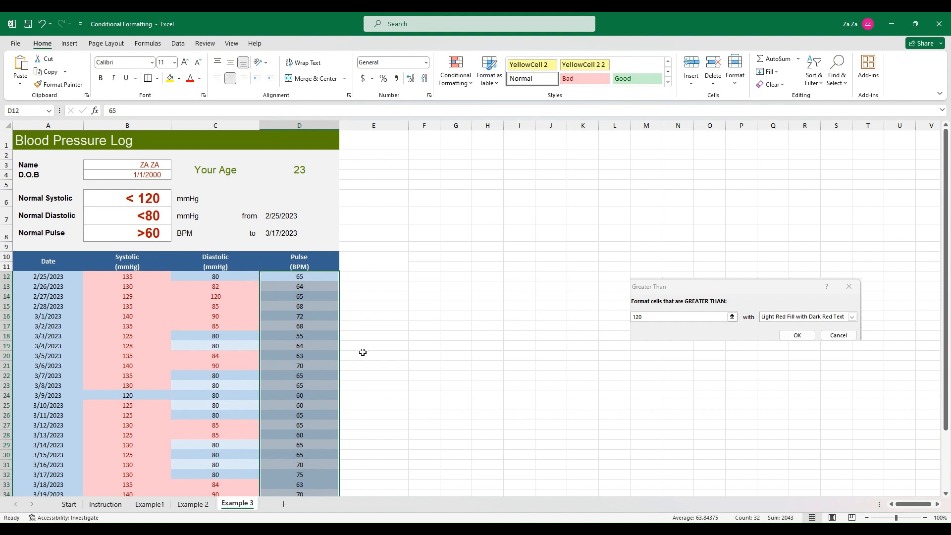
pyautogui.click(473, 84)
pyautogui.moveTo(488, 103)
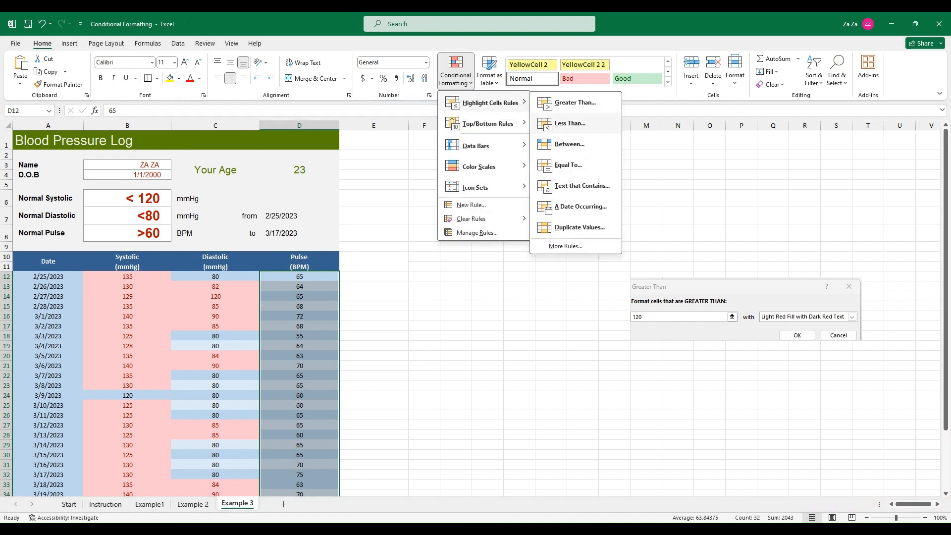
pyautogui.click(570, 123)
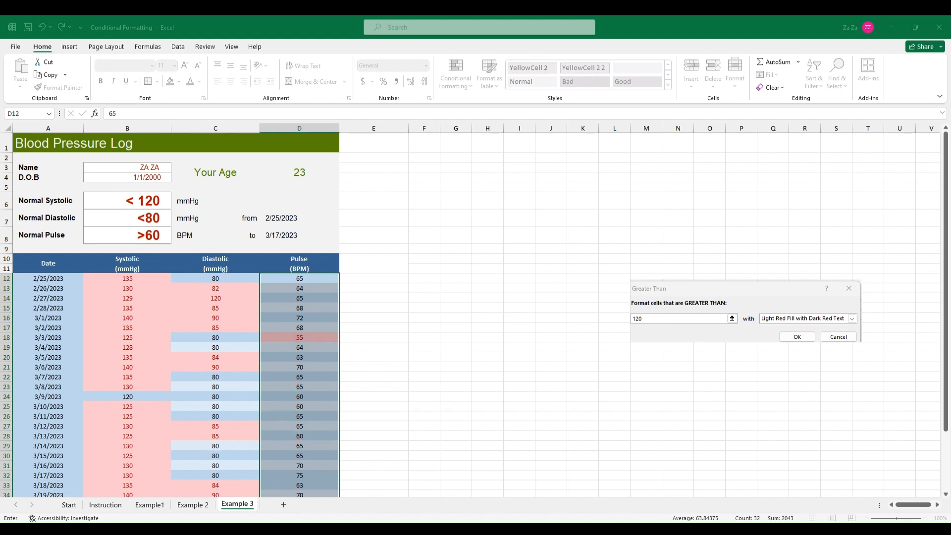
pyautogui.press('Return')
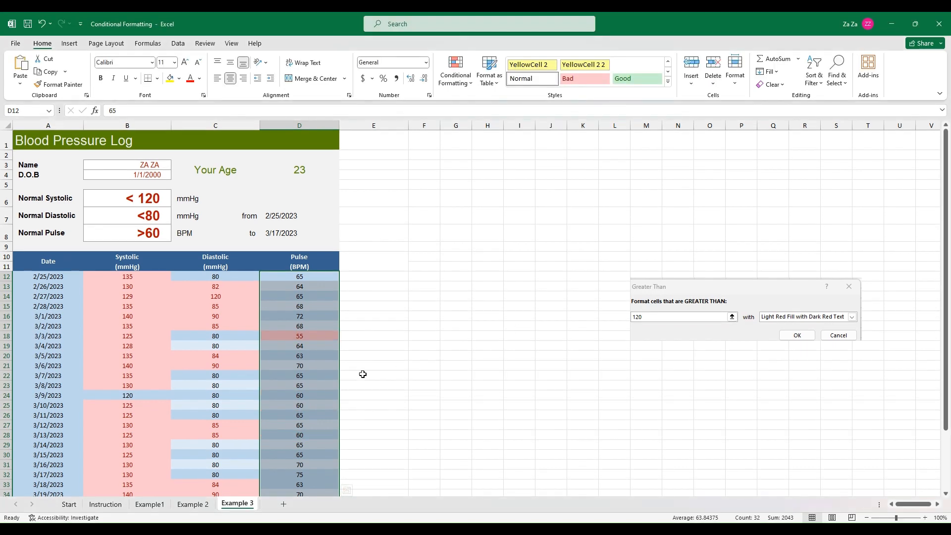
pyautogui.click(376, 376)
pyautogui.scroll(-5, 421, 365)
pyautogui.scroll(5, 421, 366)
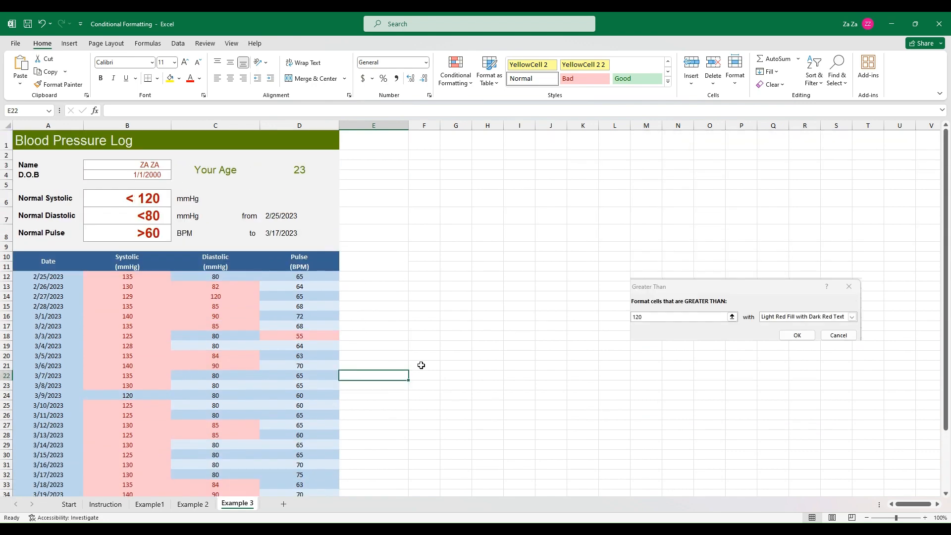